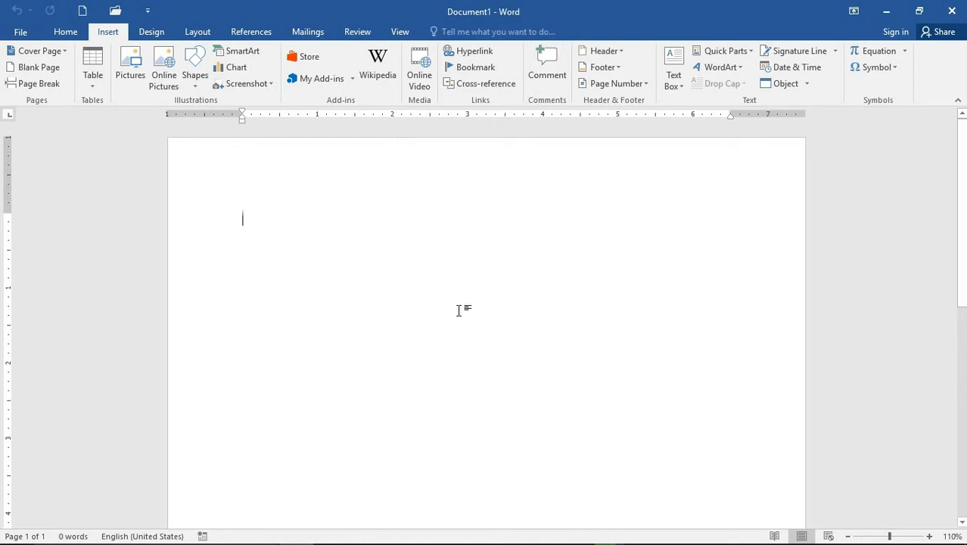
Enter the title "Table of contents" at the start of the document and centre it
{"action": "type", "text": "table "}
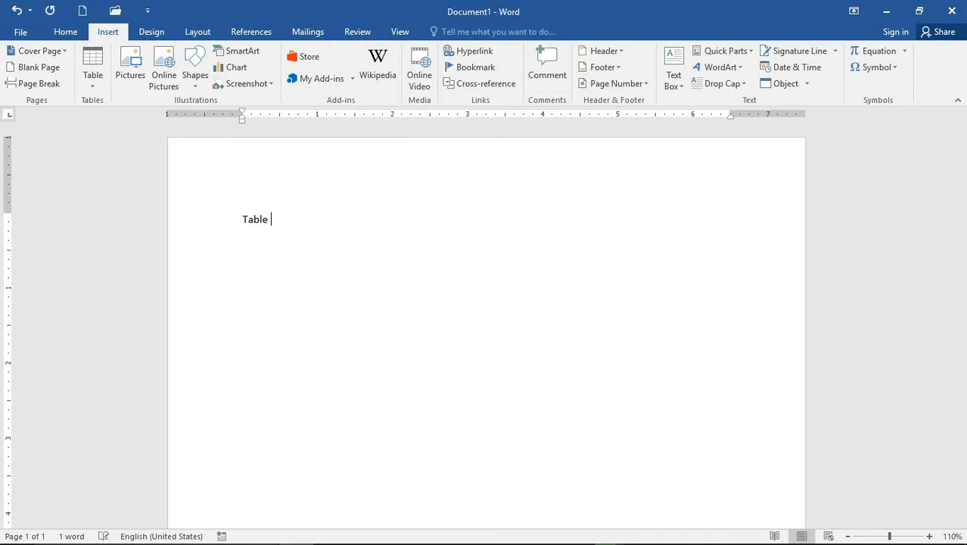
{"action": "type", "text": "of cont"}
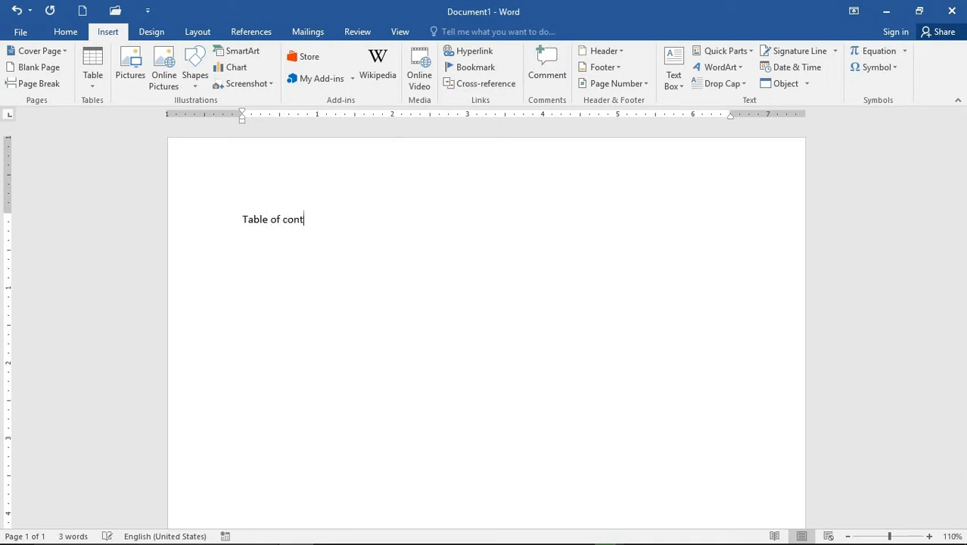
{"action": "type", "text": "ents"}
{"action": "key", "text": "ctrl+a"}
{"action": "key", "text": "ctrl+e"}
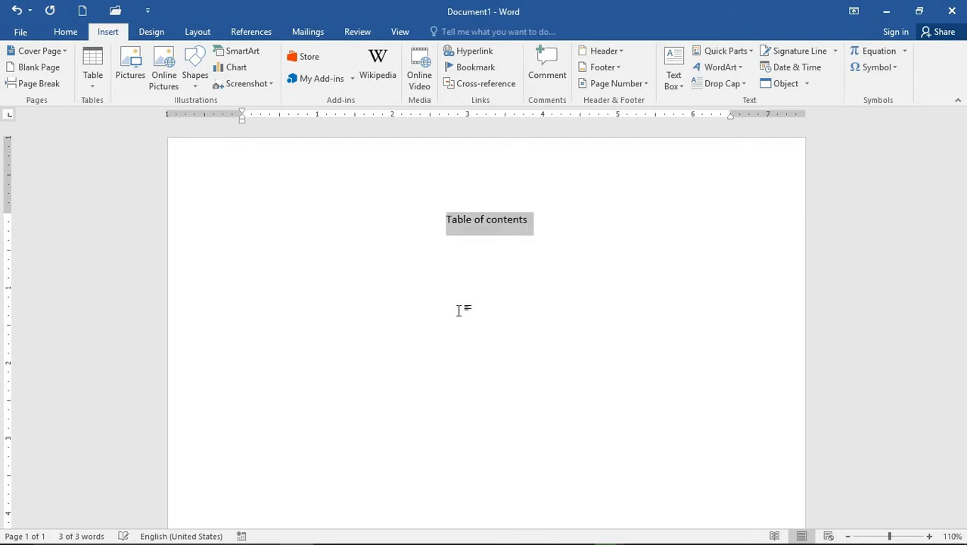
Increase the font size of the "Table of contents" title to 20
{"action": "left_click", "coordinate": [65, 31]}
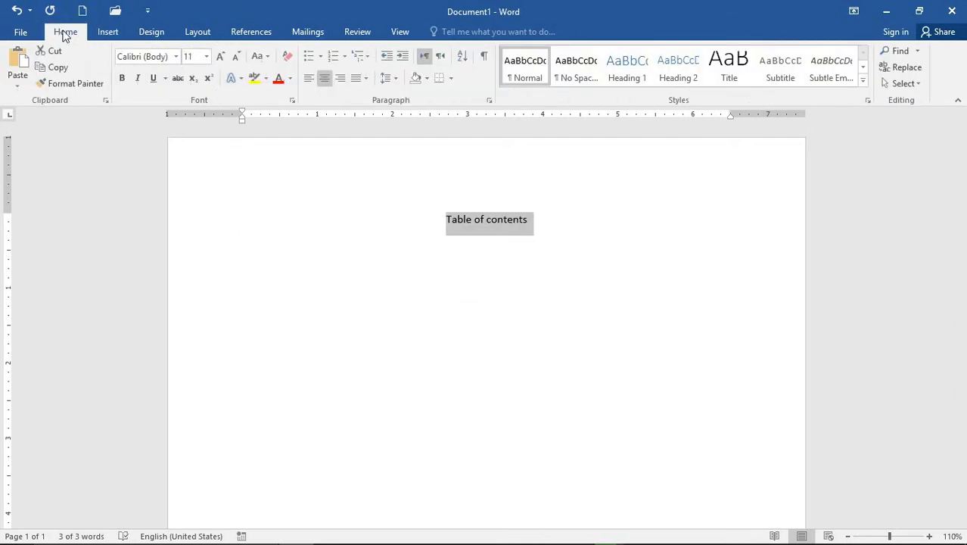
{"action": "left_click", "coordinate": [219, 59]}
{"action": "left_click", "coordinate": [220, 59]}
{"action": "left_click", "coordinate": [219, 59]}
{"action": "left_click", "coordinate": [219, 59]}
{"action": "left_click", "coordinate": [220, 59]}
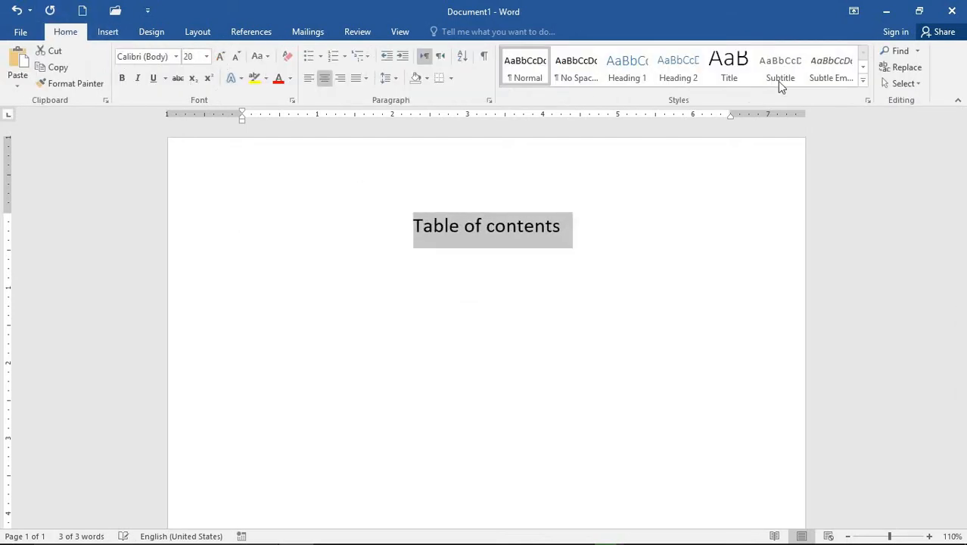
Apply the Title style to "Table of contents", centre it and start a new paragraph below
{"action": "left_click", "coordinate": [736, 64]}
{"action": "key", "text": "ctrl+e"}
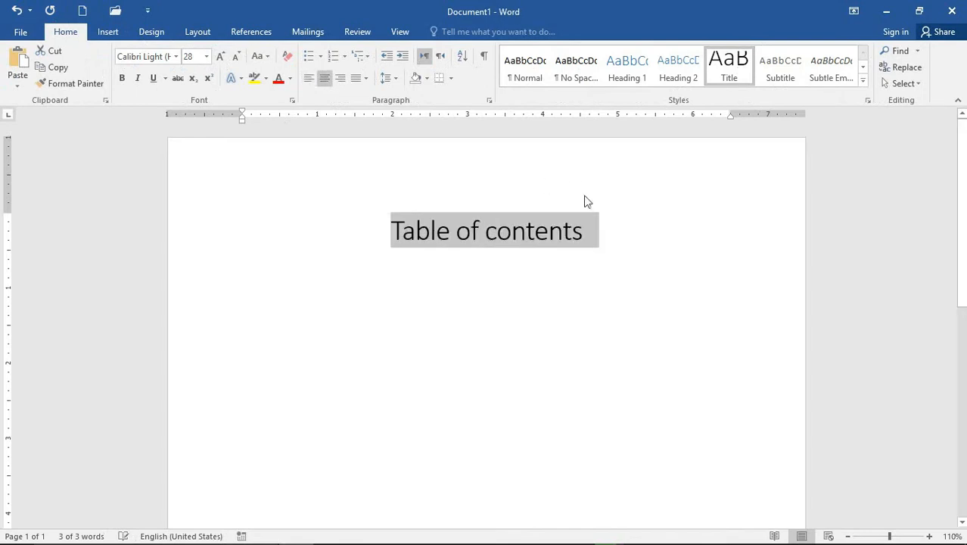
{"action": "left_click", "coordinate": [620, 217]}
{"action": "key", "text": "Return"}
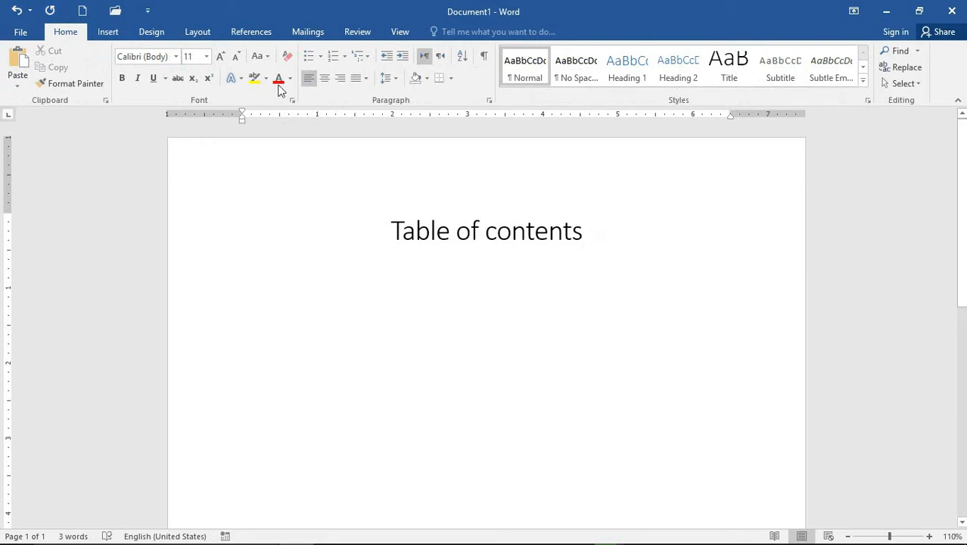
Insert a table with three columns and two rows below the title
{"action": "left_click", "coordinate": [111, 32]}
{"action": "left_click", "coordinate": [94, 66]}
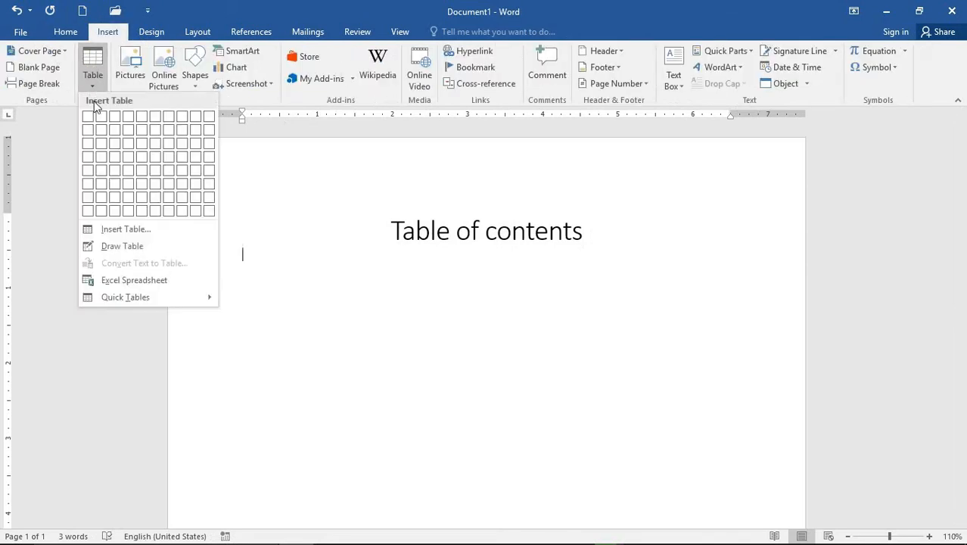
{"action": "left_click", "coordinate": [108, 137]}
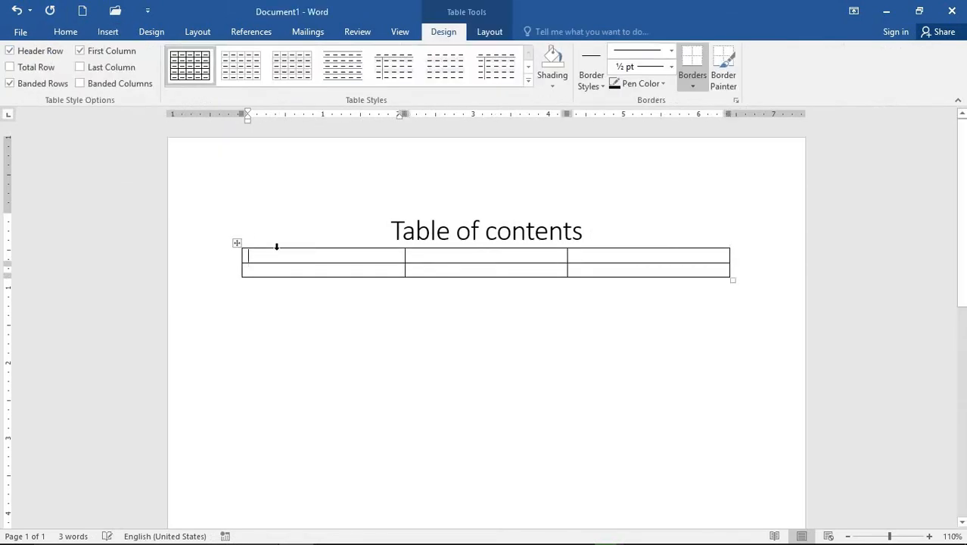
Fill the table's header row with "Sn", "Lesson" and "Page no"
{"action": "type", "text": "sn"}
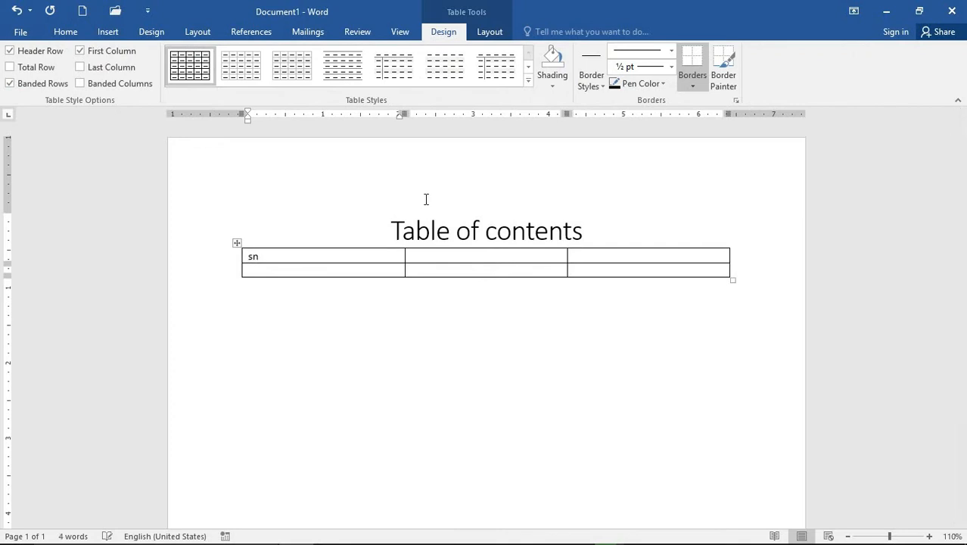
{"action": "key", "text": "Tab"}
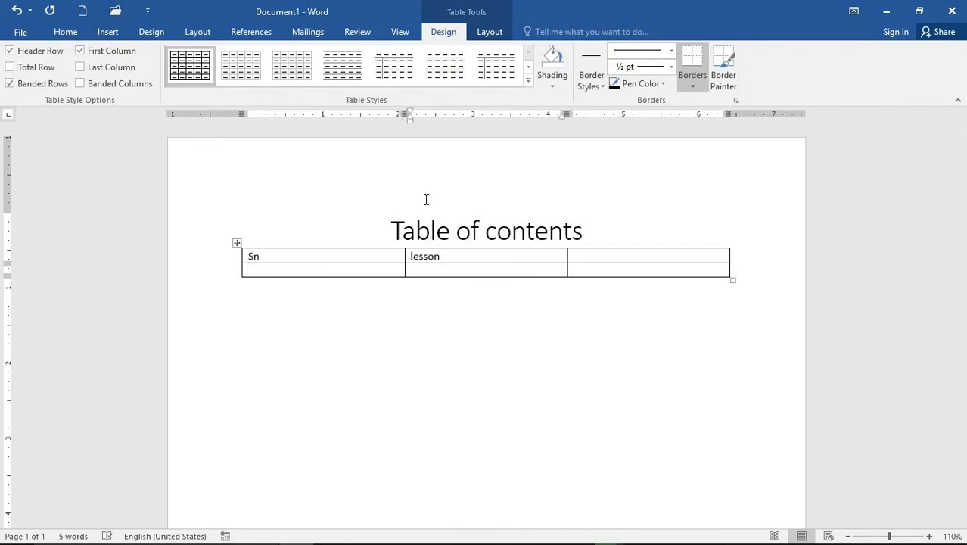
{"action": "key", "text": "Tab"}
{"action": "type", "text": "pag"}
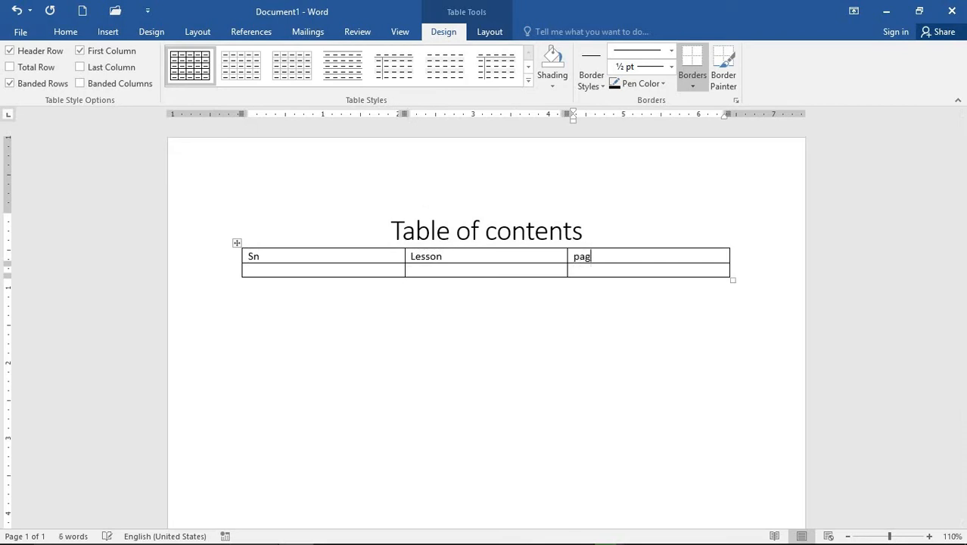
{"action": "type", "text": "e no"}
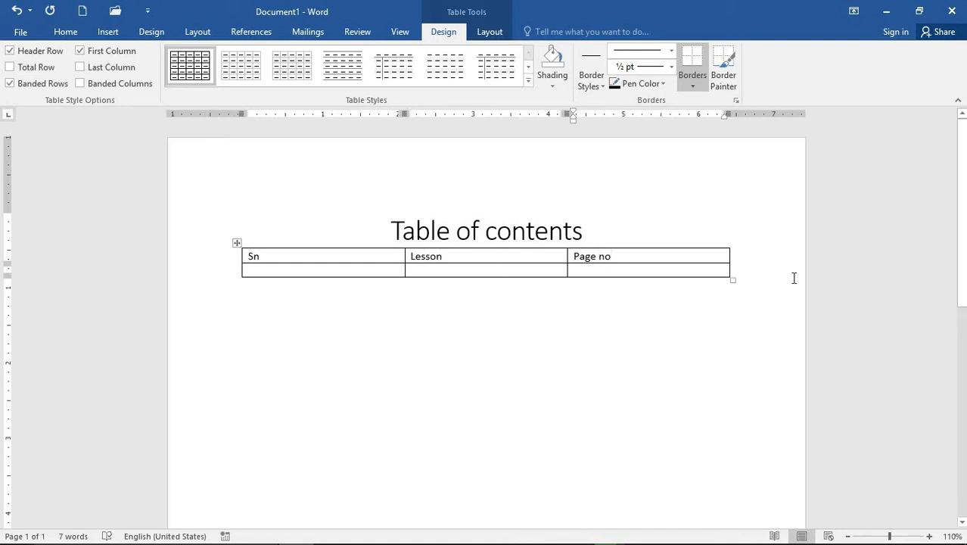
{"action": "left_click", "coordinate": [773, 276]}
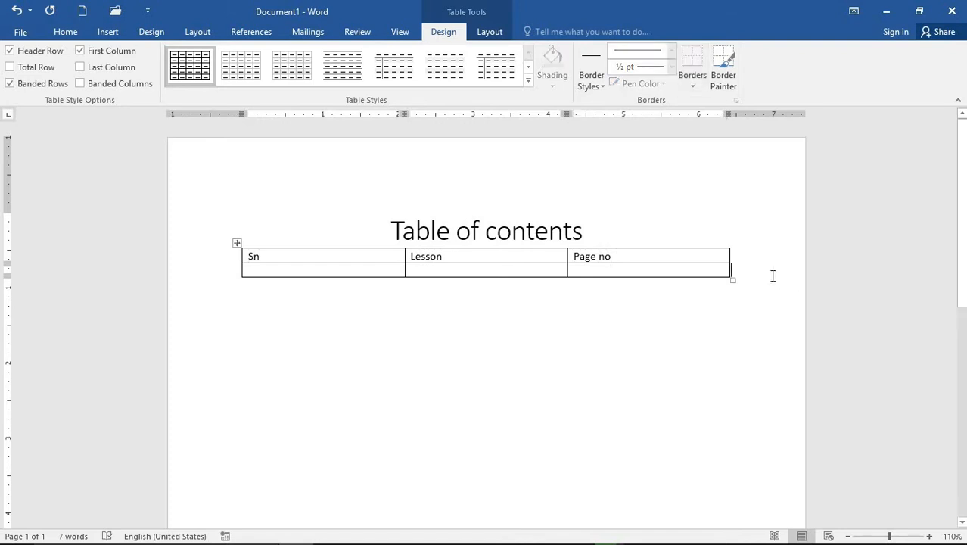
{"action": "key", "text": "Return"}
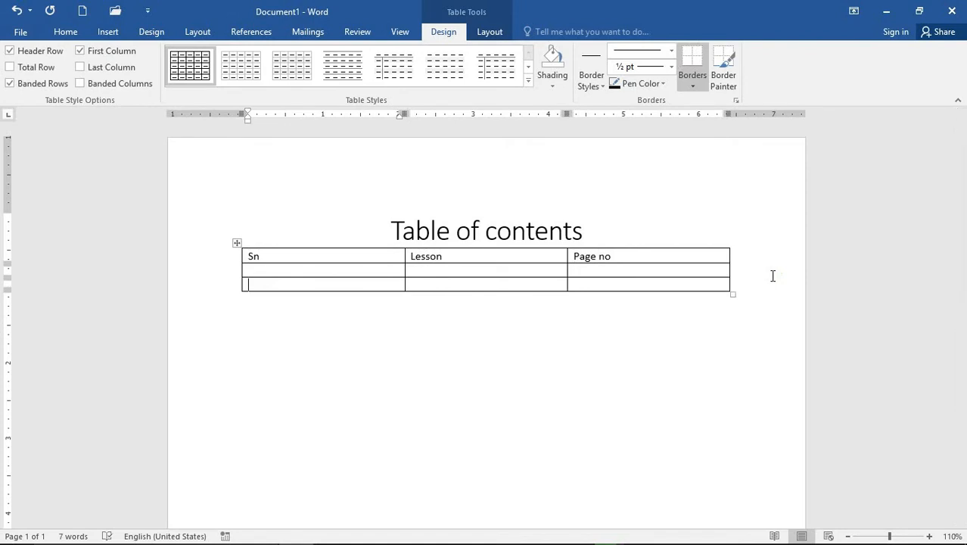
{"action": "left_click_drag", "start_coordinate": [760, 296], "coordinate": [712, 298]}
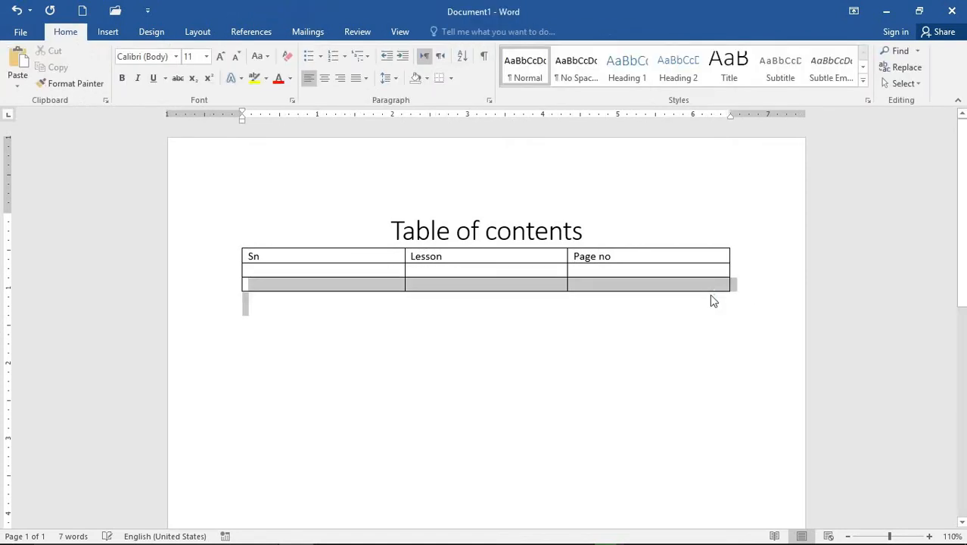
{"action": "key", "text": "BackSpace"}
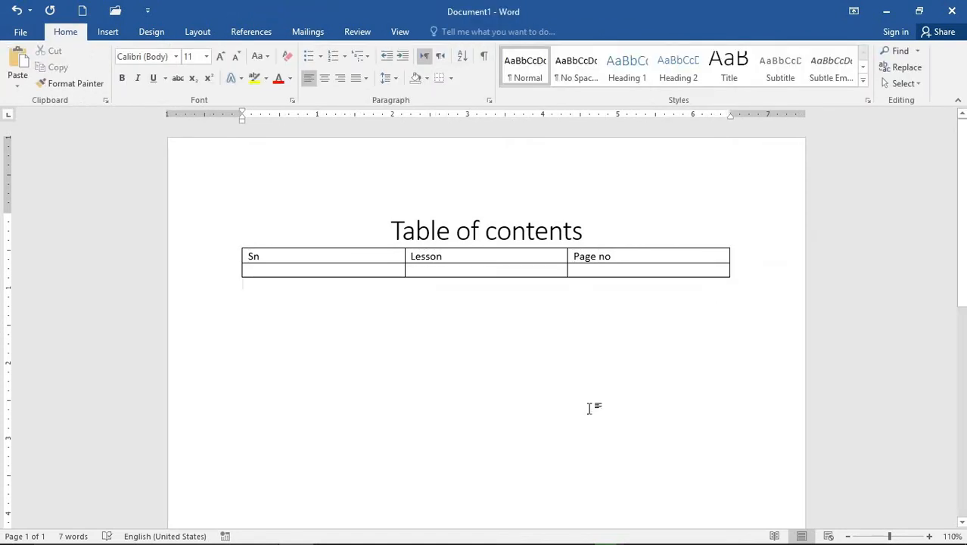
Start a new page after the table with the line "Microsoft word" and sample paragraphs generated with =rand()
{"action": "scroll", "coordinate": [627, 389], "scroll_direction": "down", "scroll_amount": 10}
{"action": "key", "text": "ctrl+Return"}
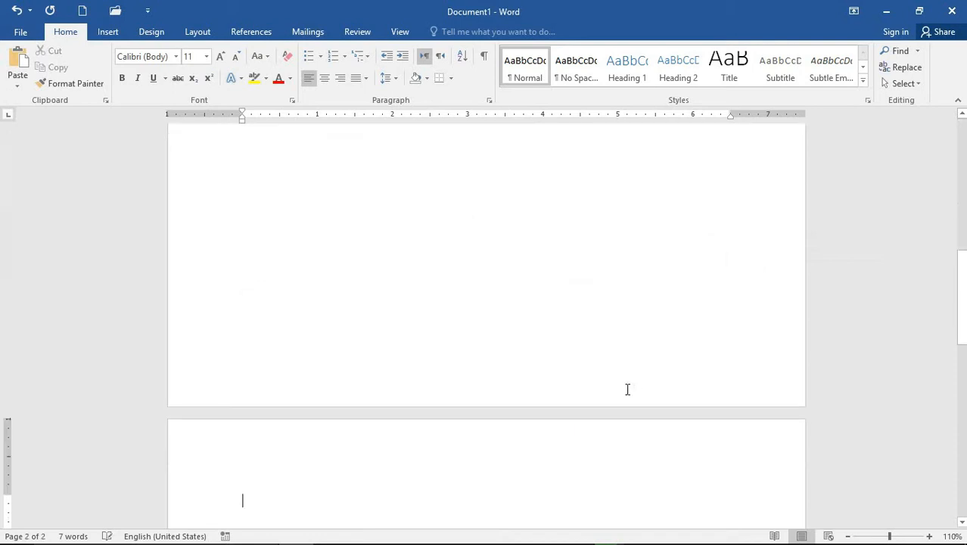
{"action": "type", "text": "micros"}
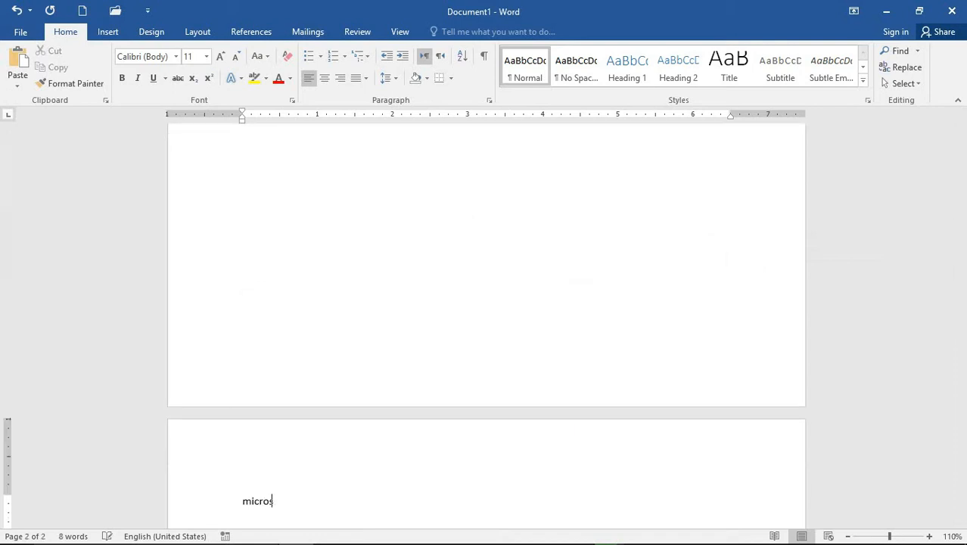
{"action": "type", "text": "oft "}
{"action": "type", "text": "=rand"}
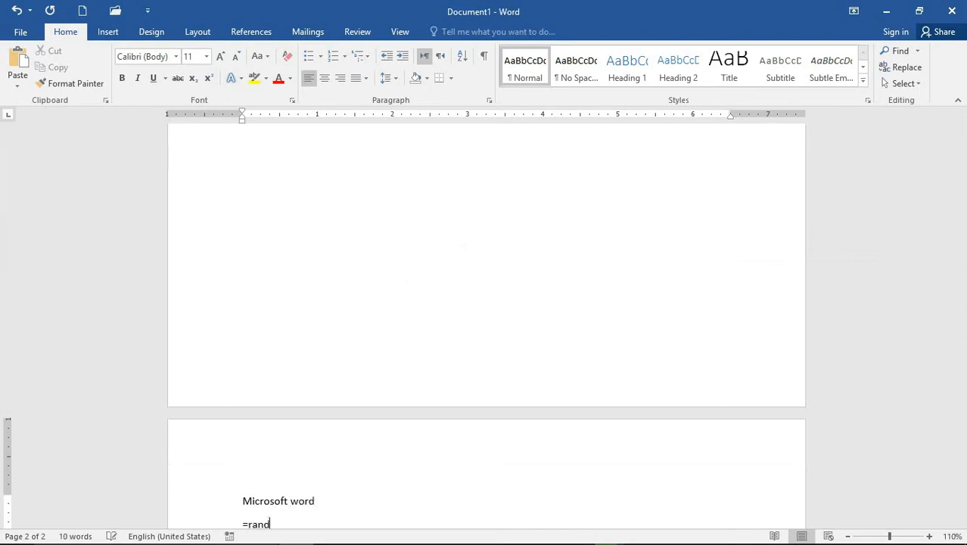
{"action": "type", "text": "()"}
{"action": "key", "text": "Return"}
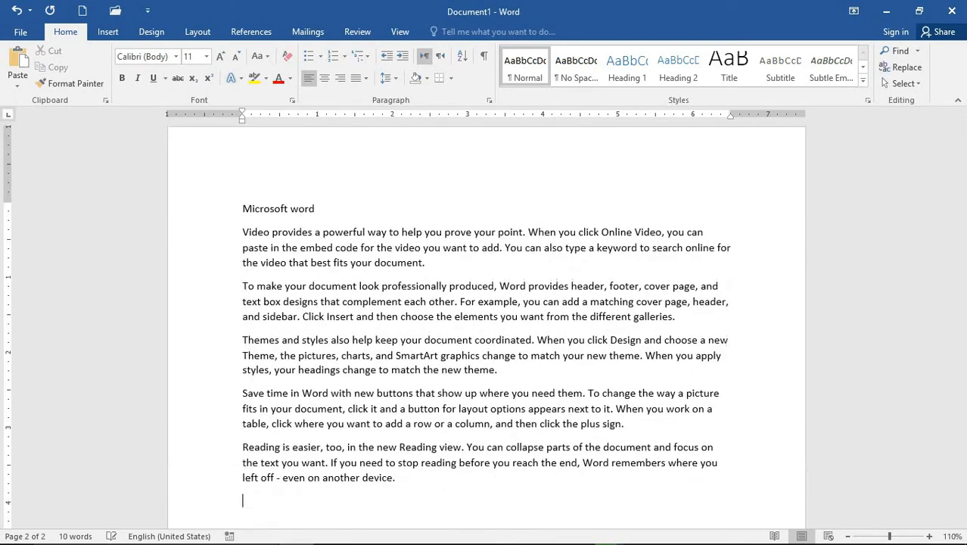
Start another page with the line "Microsoft excel", correcting the spelling of "Microsoft"
{"action": "key", "text": "ctrl+Return"}
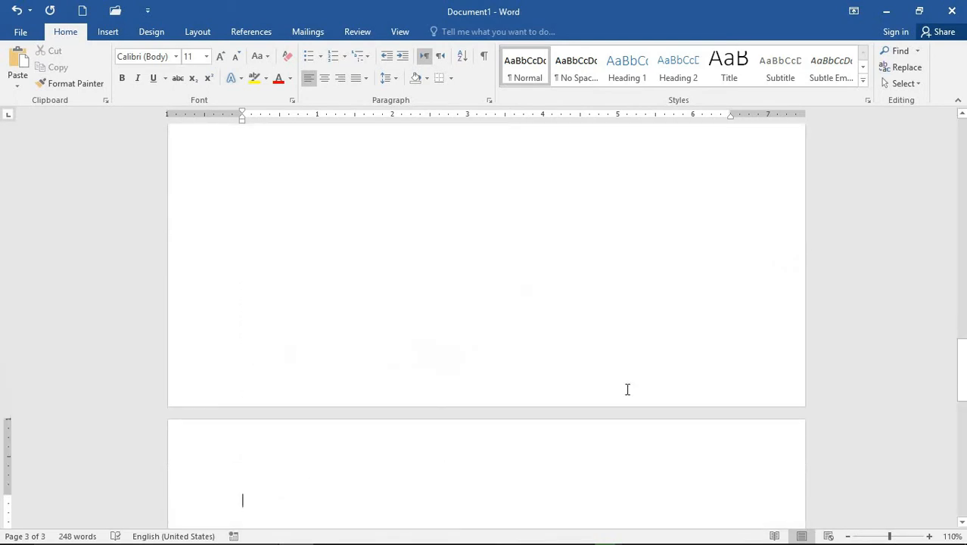
{"action": "type", "text": "micros"}
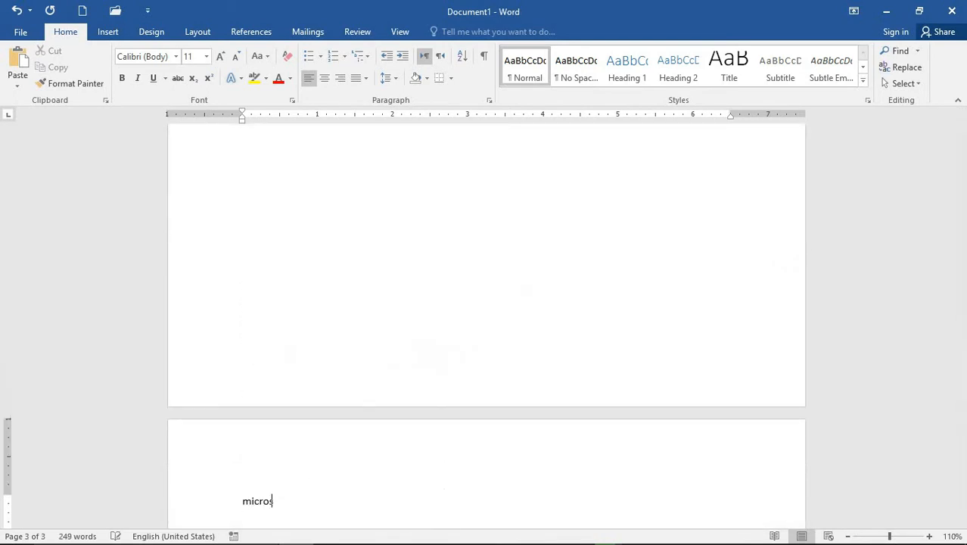
{"action": "type", "text": "ot excel"}
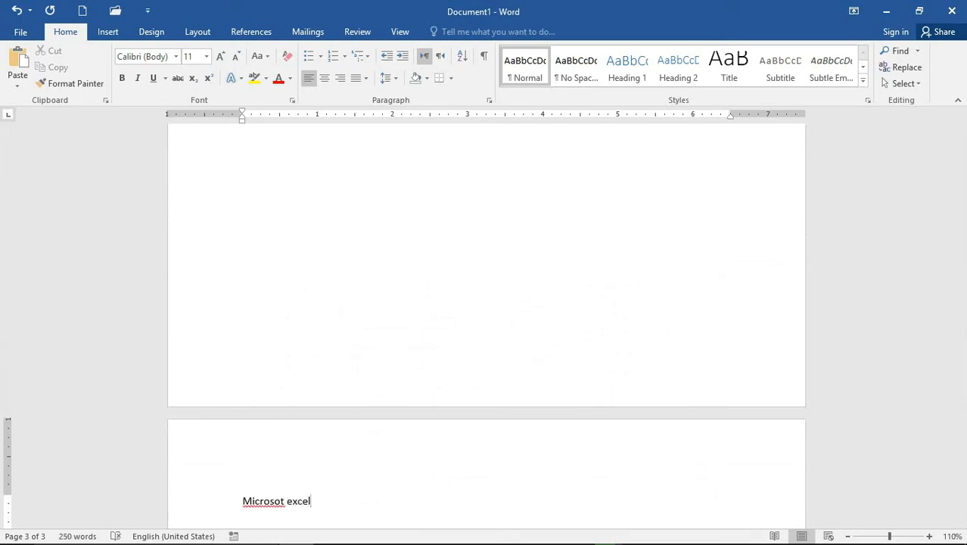
{"action": "left_click", "coordinate": [255, 501]}
{"action": "right_click", "coordinate": [287, 499]}
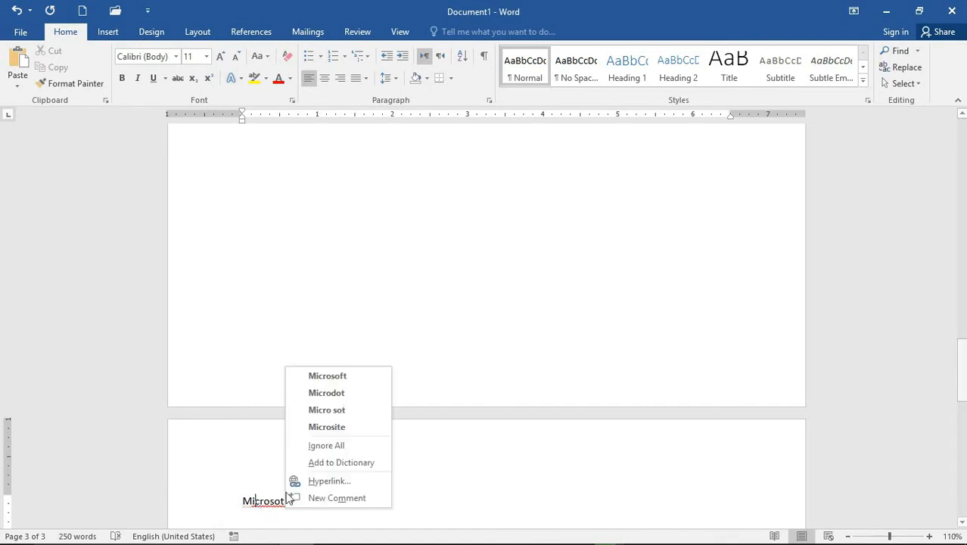
{"action": "left_click", "coordinate": [349, 377]}
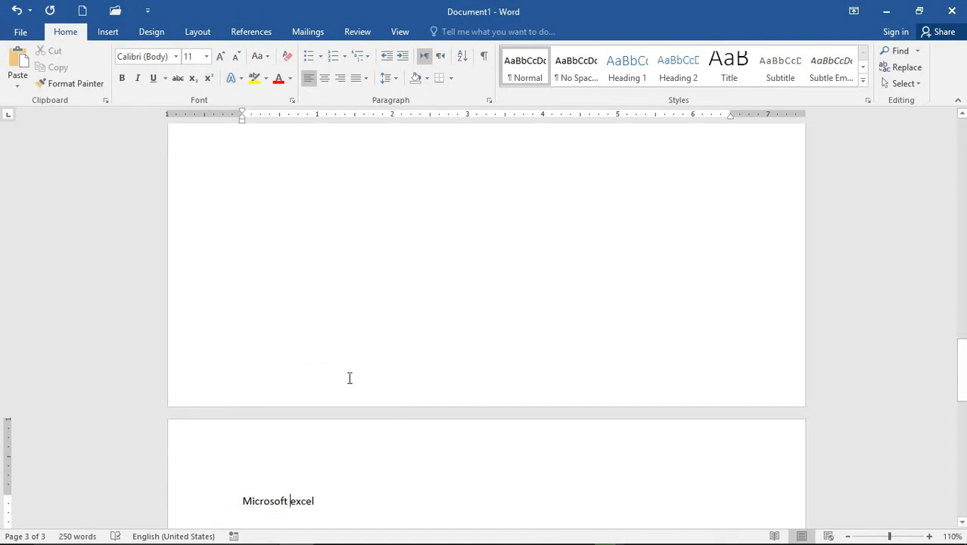
Generate sample paragraphs with =rand() below the "Microsoft excel" line
{"action": "key", "text": "Return"}
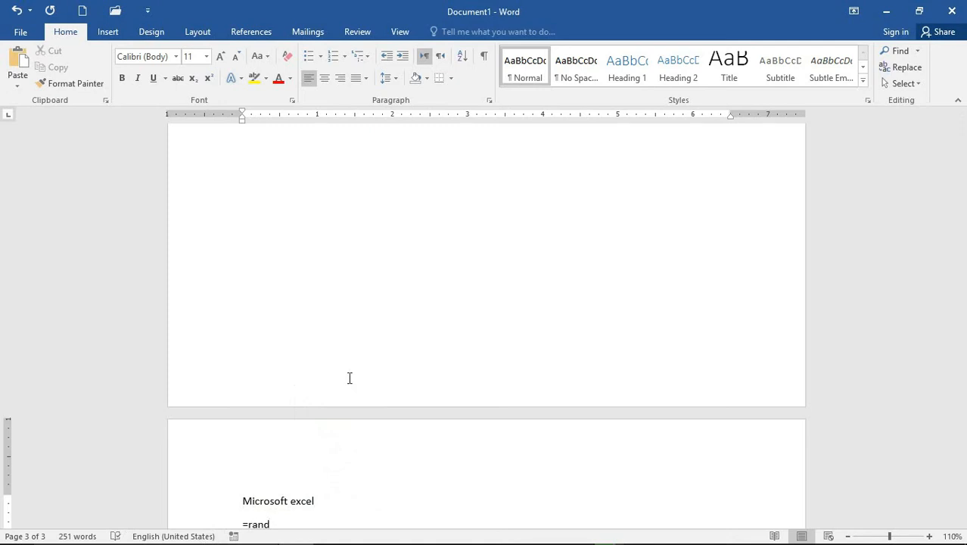
{"action": "type", "text": "=rand()"}
{"action": "key", "text": "Return"}
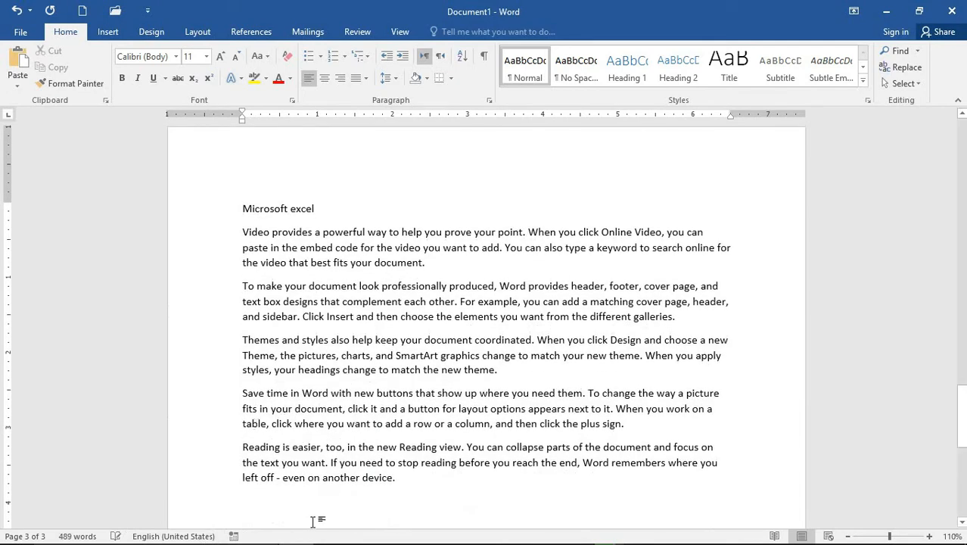
Look through the pages to review the table and the "Microsoft word" and "Microsoft excel" sections
{"action": "scroll", "coordinate": [341, 473], "scroll_direction": "down", "scroll_amount": 3}
{"action": "scroll", "coordinate": [460, 381], "scroll_direction": "down", "scroll_amount": 2}
{"action": "scroll", "coordinate": [461, 381], "scroll_direction": "up", "scroll_amount": 10}
{"action": "scroll", "coordinate": [461, 381], "scroll_direction": "down", "scroll_amount": 10}
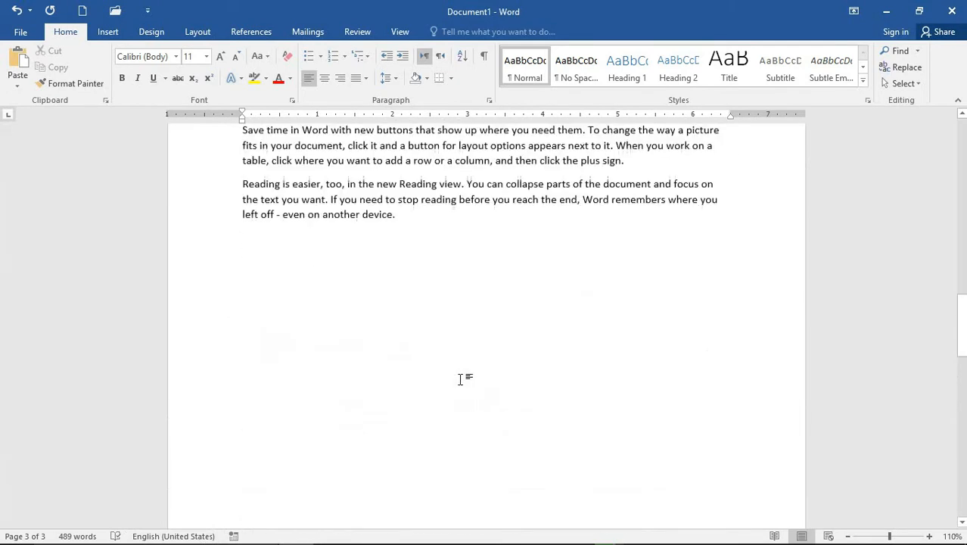
{"action": "scroll", "coordinate": [462, 376], "scroll_direction": "up", "scroll_amount": 6}
{"action": "scroll", "coordinate": [324, 274], "scroll_direction": "down", "scroll_amount": 12}
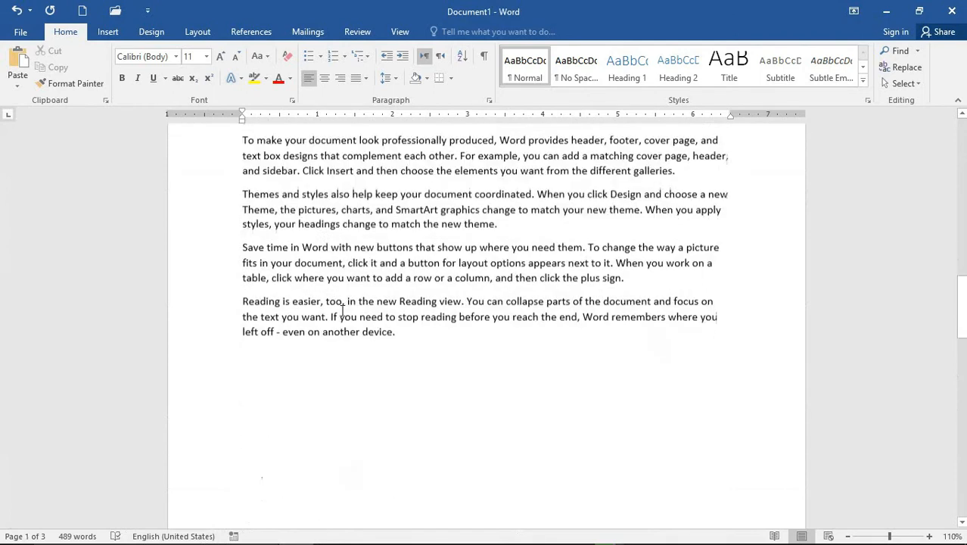
{"action": "scroll", "coordinate": [390, 448], "scroll_direction": "down", "scroll_amount": 5}
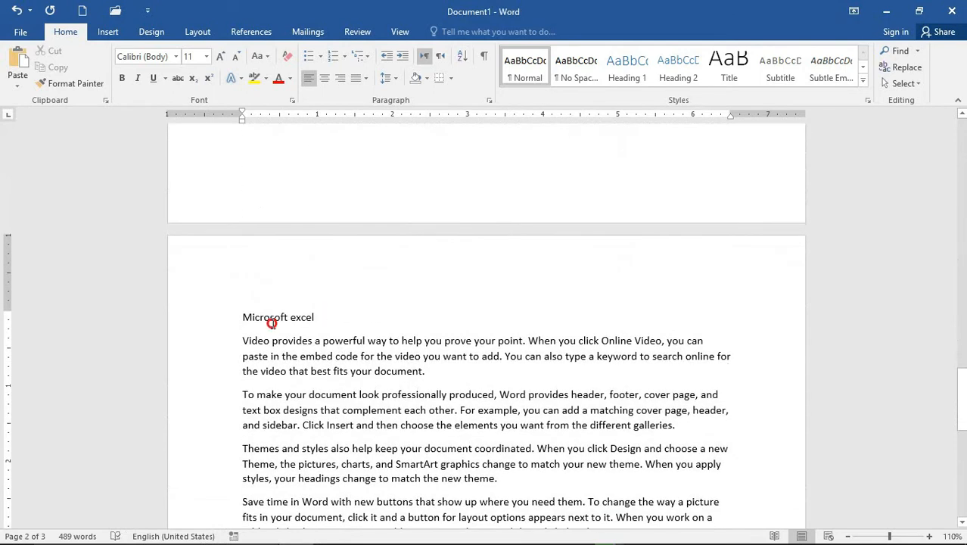
{"action": "left_click", "coordinate": [240, 321]}
{"action": "scroll", "coordinate": [367, 214], "scroll_direction": "up", "scroll_amount": 6}
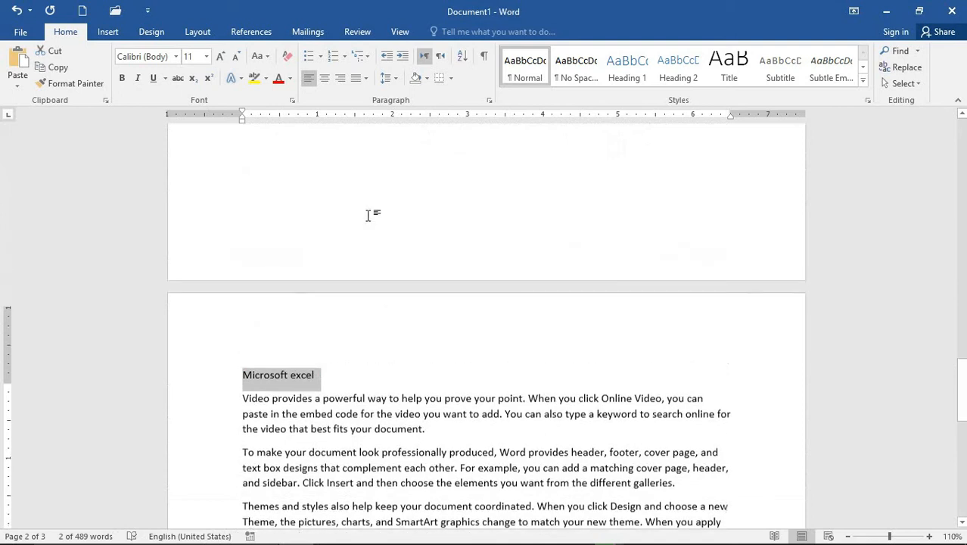
{"action": "scroll", "coordinate": [368, 215], "scroll_direction": "down", "scroll_amount": 6}
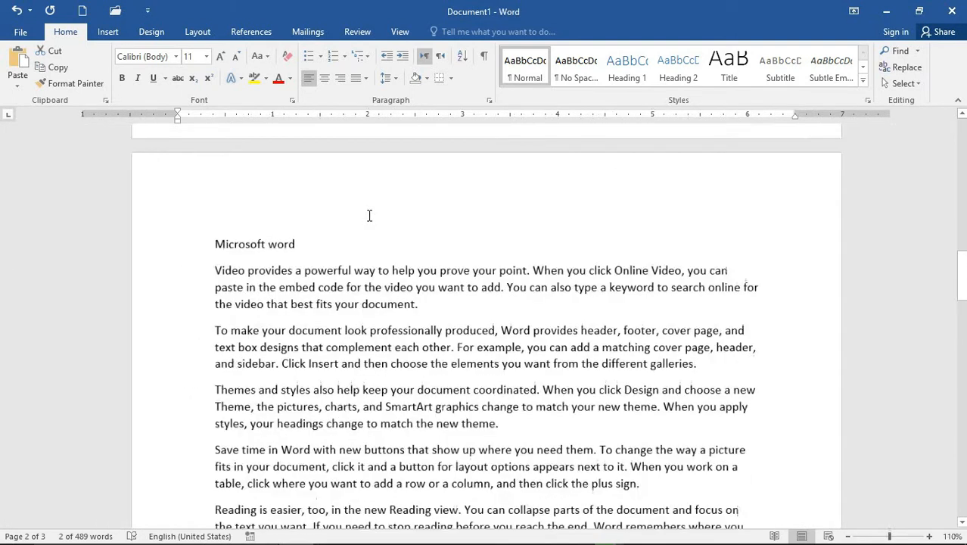
Apply the Heading 1 style to the "Microsoft word" line on the second page
{"action": "scroll", "coordinate": [370, 215], "scroll_direction": "down", "scroll_amount": 1}
{"action": "left_click_drag", "start_coordinate": [342, 207], "coordinate": [245, 207]}
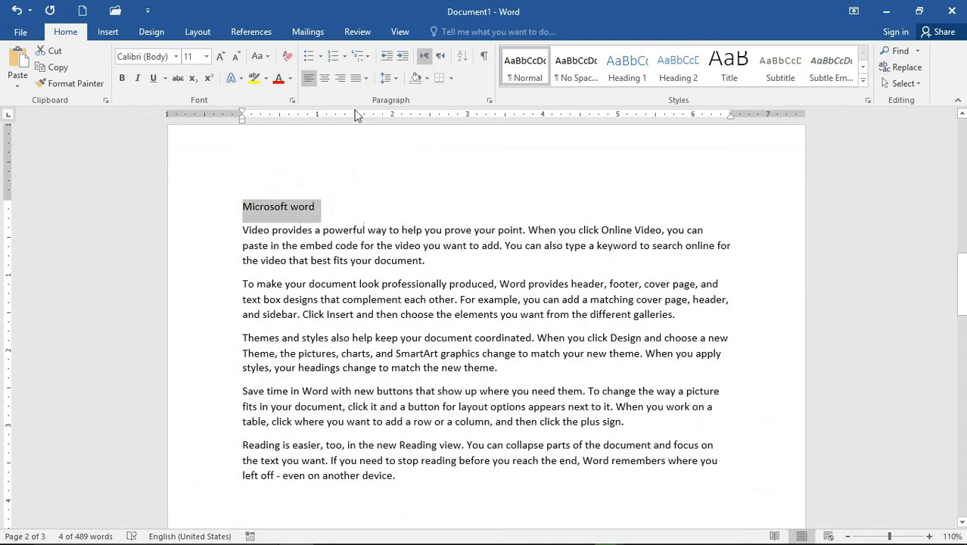
{"action": "left_click", "coordinate": [617, 74]}
{"action": "scroll", "coordinate": [375, 357], "scroll_direction": "down", "scroll_amount": 20}
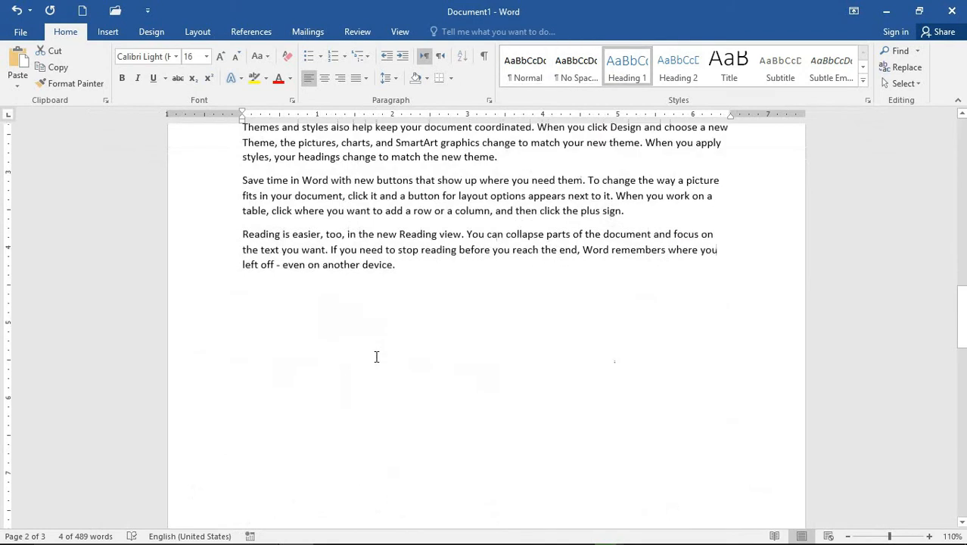
Enter 1 in the Sn column of the empty row in the table of contents
{"action": "scroll", "coordinate": [455, 215], "scroll_direction": "up", "scroll_amount": 20}
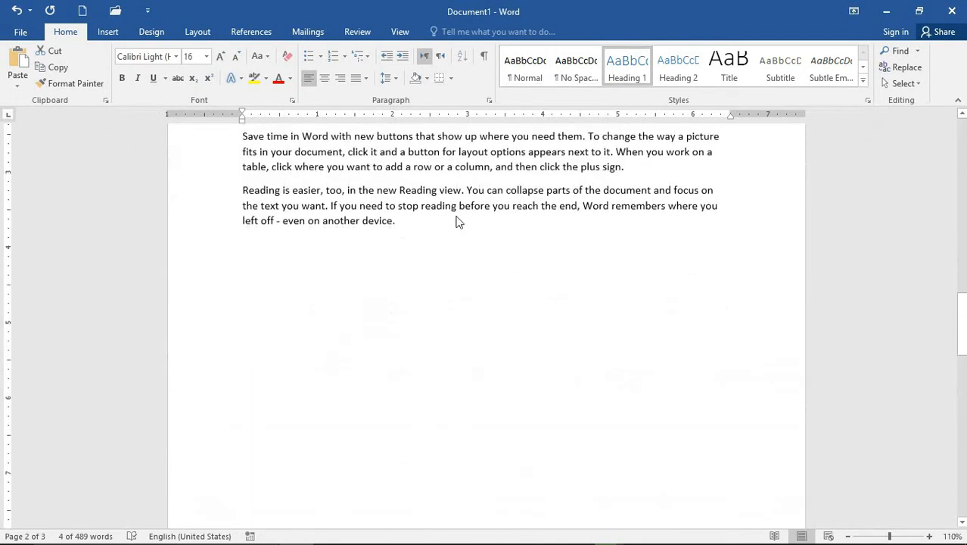
{"action": "scroll", "coordinate": [460, 298], "scroll_direction": "up", "scroll_amount": 10}
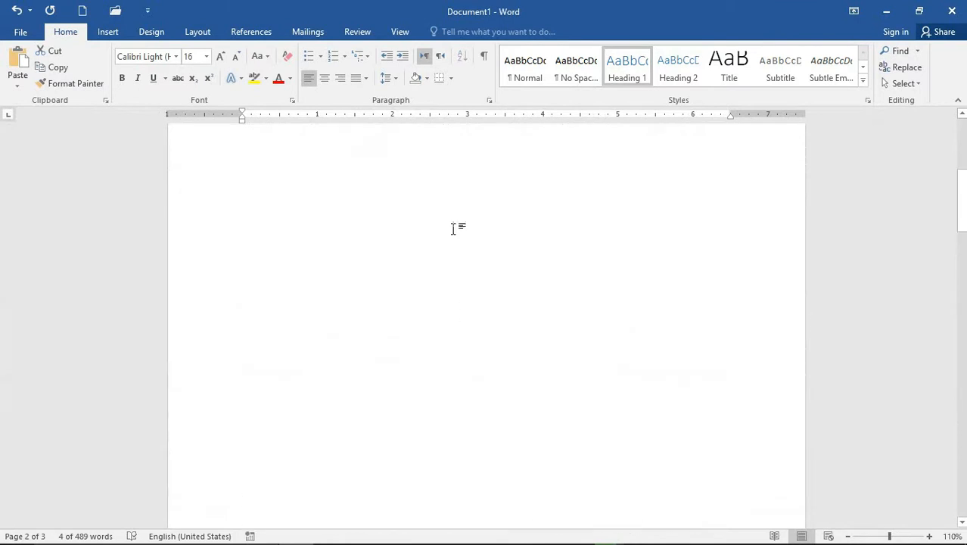
{"action": "left_click", "coordinate": [108, 32]}
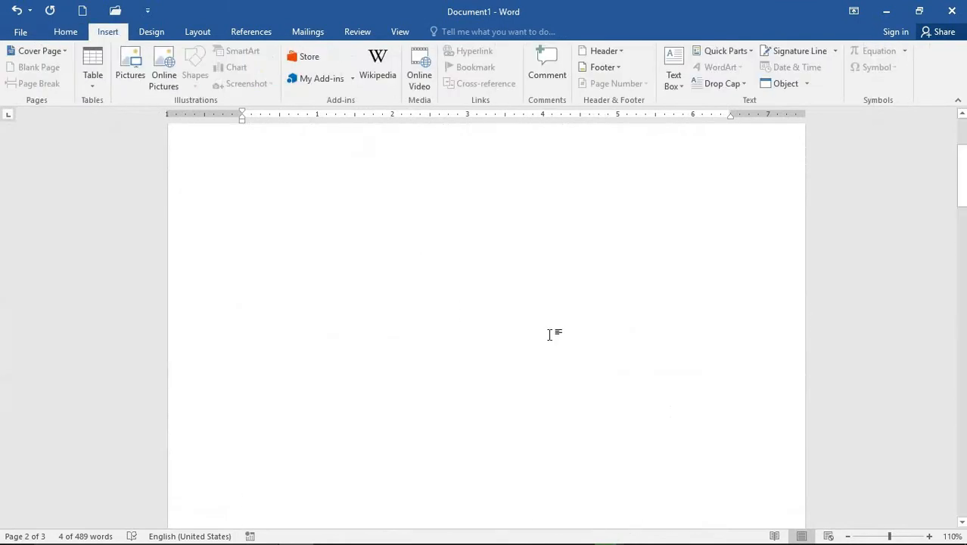
{"action": "scroll", "coordinate": [548, 331], "scroll_direction": "up", "scroll_amount": 3}
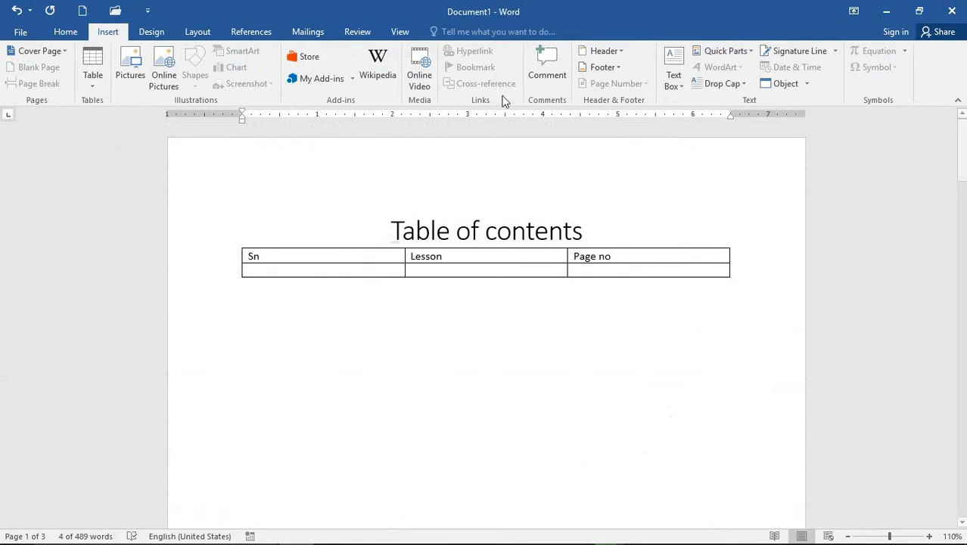
{"action": "left_click", "coordinate": [350, 267]}
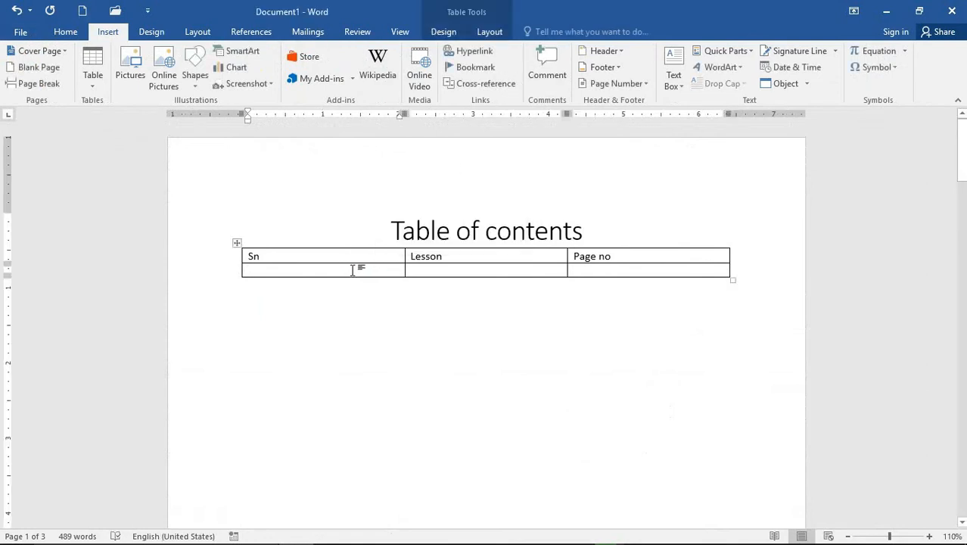
{"action": "type", "text": "1"}
Insert a hyperlinked cross-reference to the heading text of "Microsoft word" in the Lesson cell of row 1
{"action": "left_click", "coordinate": [445, 263]}
{"action": "left_click", "coordinate": [483, 84]}
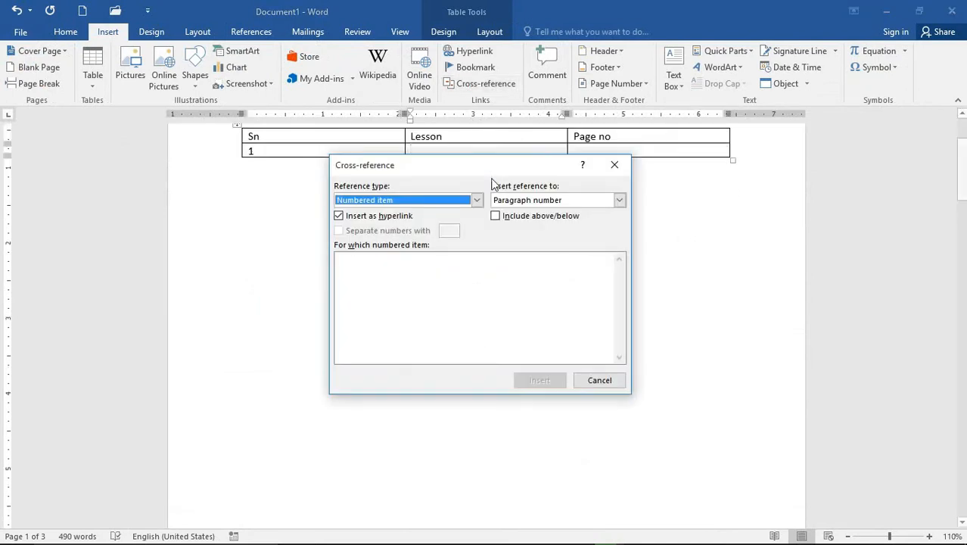
{"action": "left_click", "coordinate": [477, 200]}
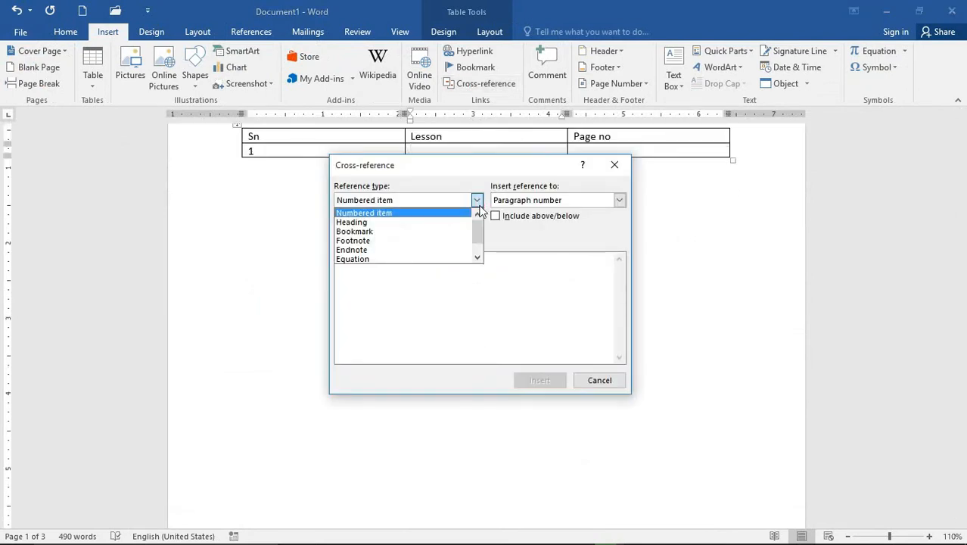
{"action": "left_click", "coordinate": [402, 223]}
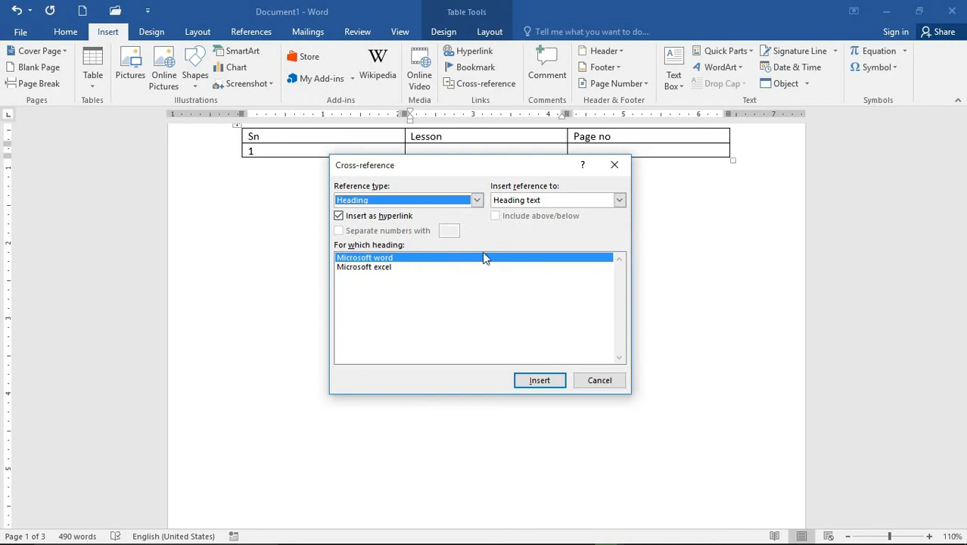
{"action": "left_click", "coordinate": [534, 201]}
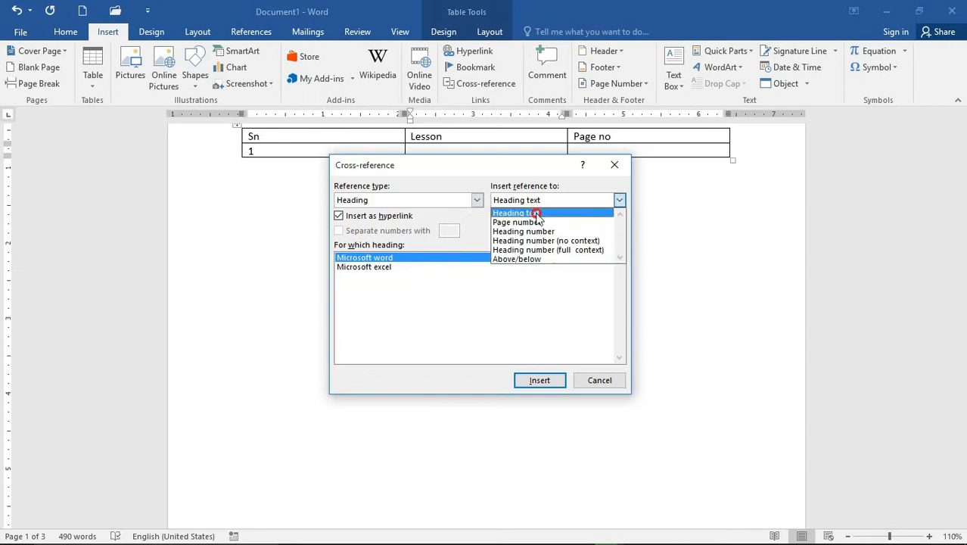
{"action": "left_click", "coordinate": [534, 212]}
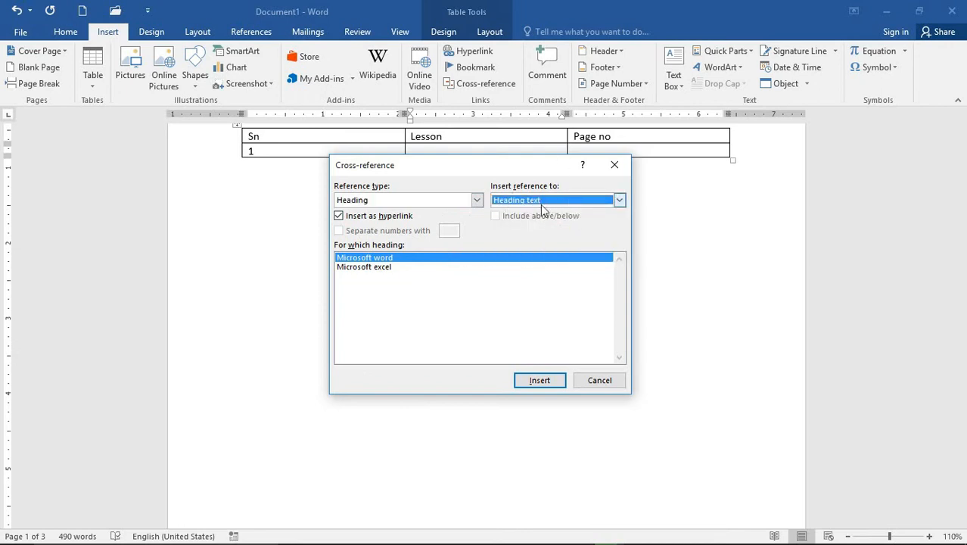
{"action": "left_click", "coordinate": [554, 381]}
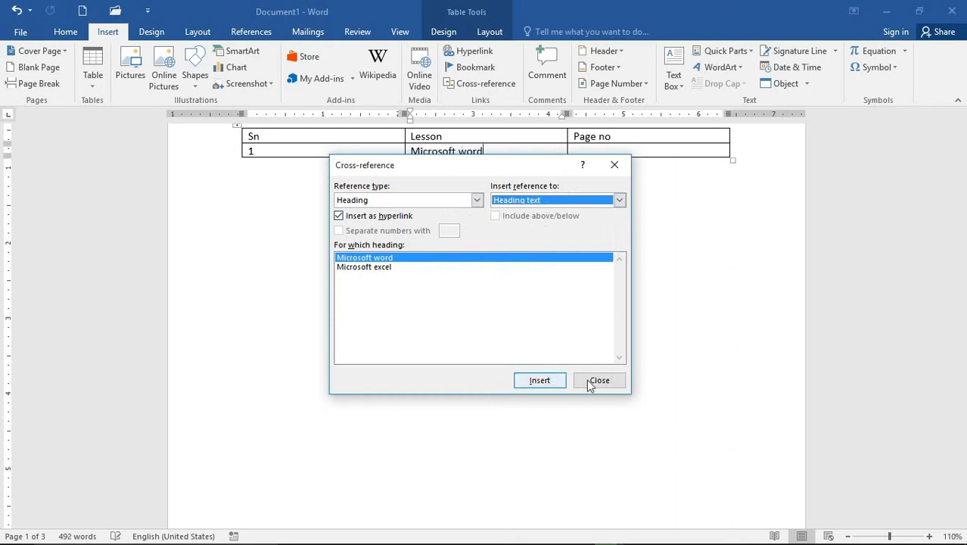
{"action": "left_click", "coordinate": [591, 380]}
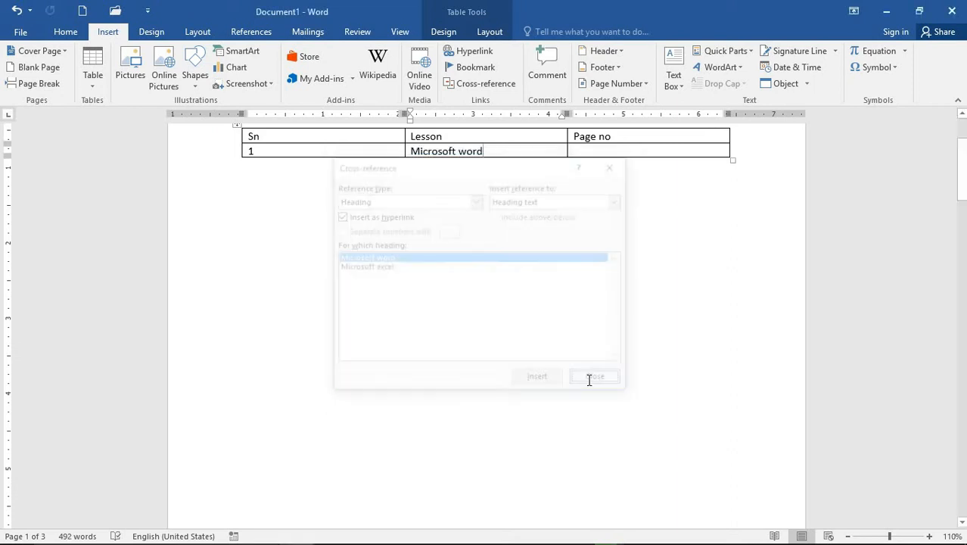
Insert a cross-reference to the page number of the "Microsoft word" heading in the Page no cell of row 1
{"action": "left_click", "coordinate": [631, 152]}
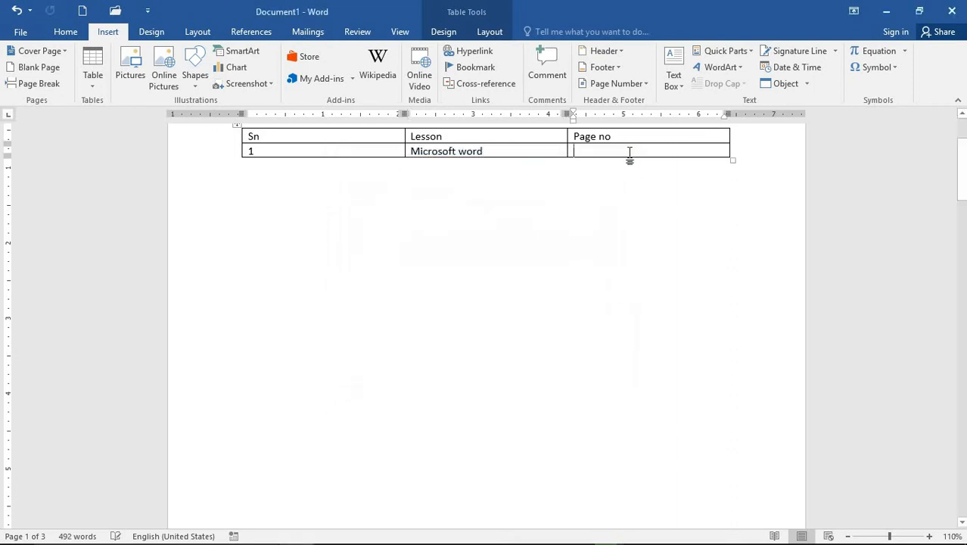
{"action": "left_click", "coordinate": [476, 85]}
{"action": "left_click", "coordinate": [427, 259]}
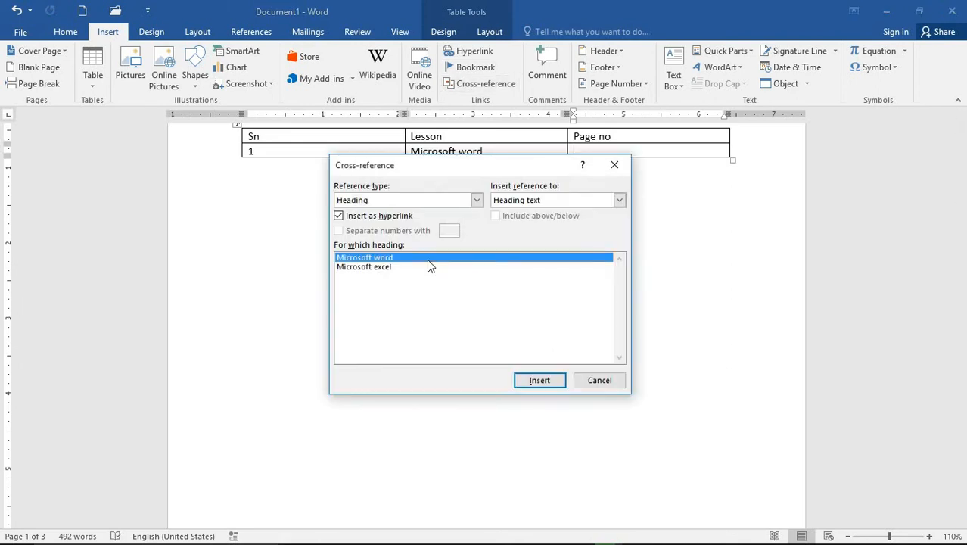
{"action": "left_click", "coordinate": [534, 198]}
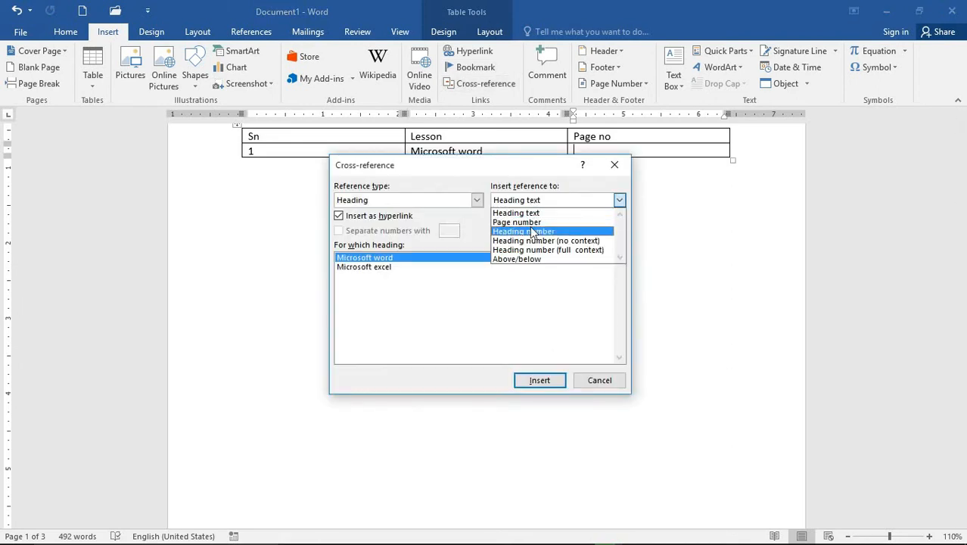
{"action": "left_click", "coordinate": [518, 222]}
{"action": "left_click", "coordinate": [541, 380]}
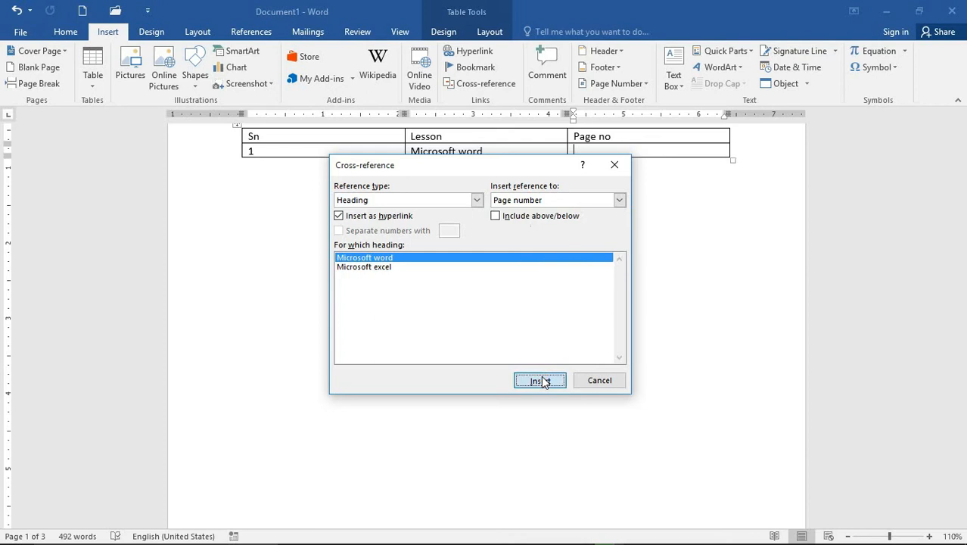
{"action": "left_click", "coordinate": [598, 380]}
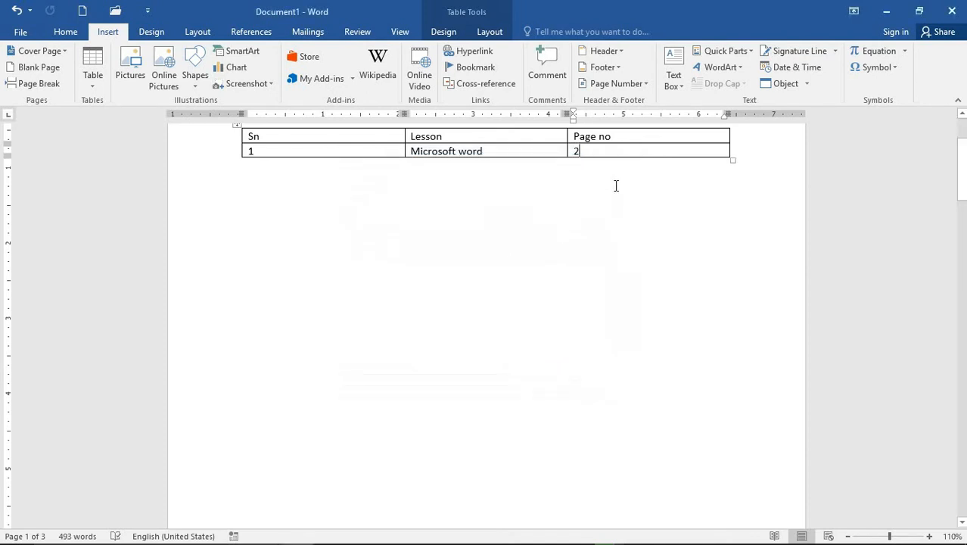
Add a new row to the end of the table with 2 in its Sn cell
{"action": "key", "text": "Tab"}
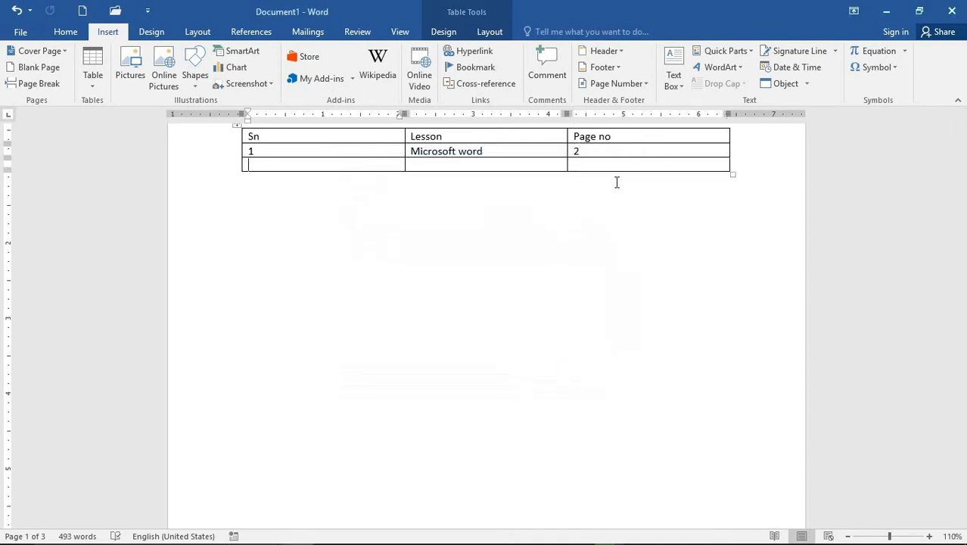
{"action": "type", "text": "2"}
{"action": "key", "text": "Tab"}
Insert a cross-reference to the heading text of "Microsoft excel" in the Lesson cell of row 2
{"action": "left_click", "coordinate": [481, 83]}
{"action": "left_click", "coordinate": [402, 268]}
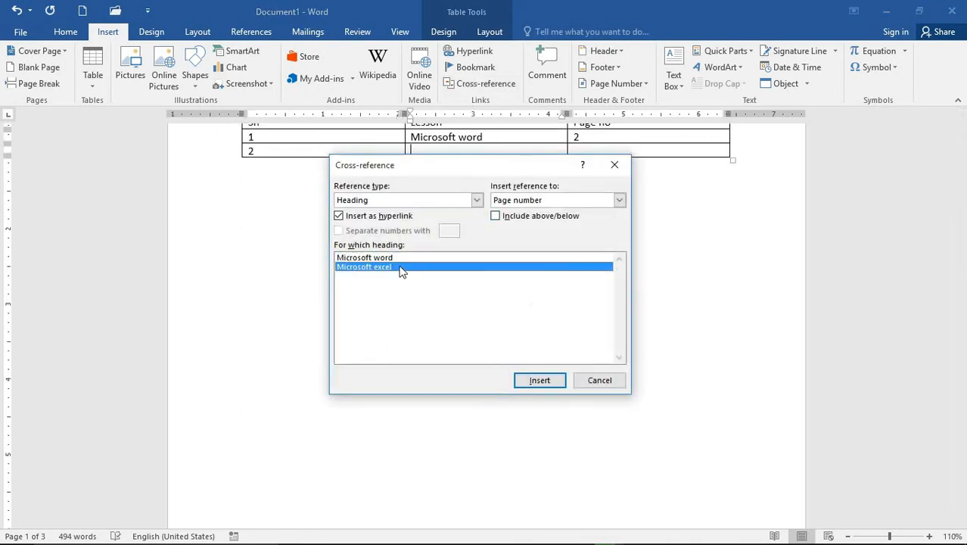
{"action": "left_click", "coordinate": [531, 198]}
{"action": "left_click", "coordinate": [534, 212]}
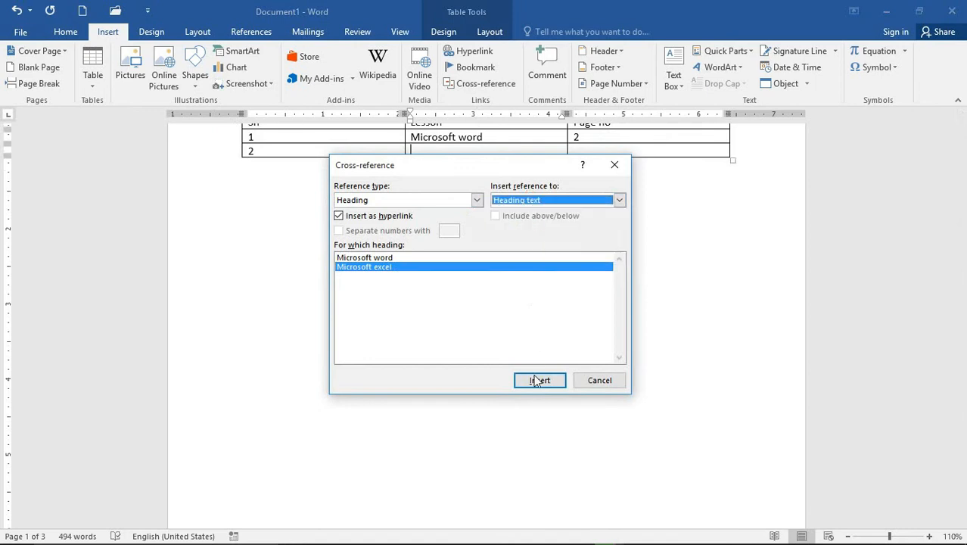
{"action": "left_click", "coordinate": [540, 380]}
{"action": "left_click", "coordinate": [596, 380]}
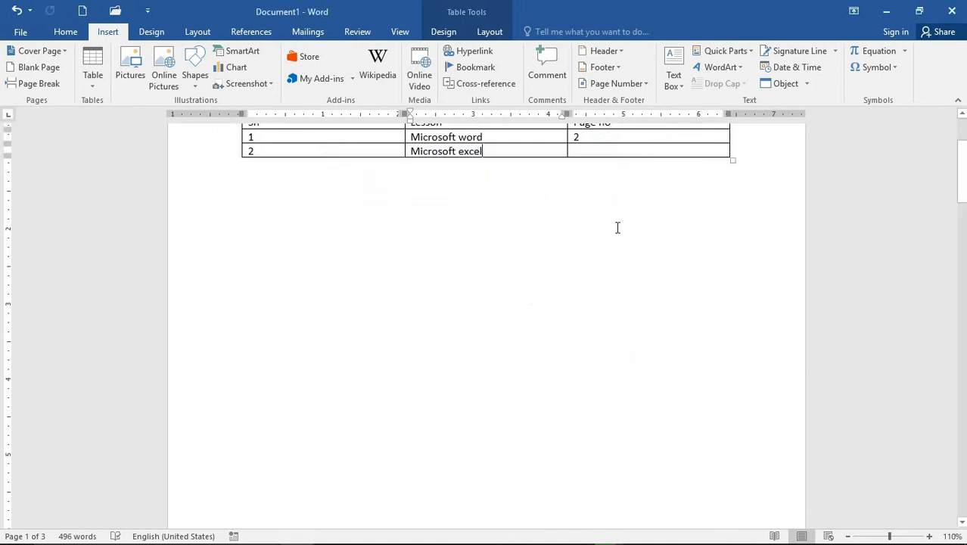
Insert a cross-reference to the page number of the "Microsoft excel" heading in the Page no cell of row 2
{"action": "left_click", "coordinate": [598, 151]}
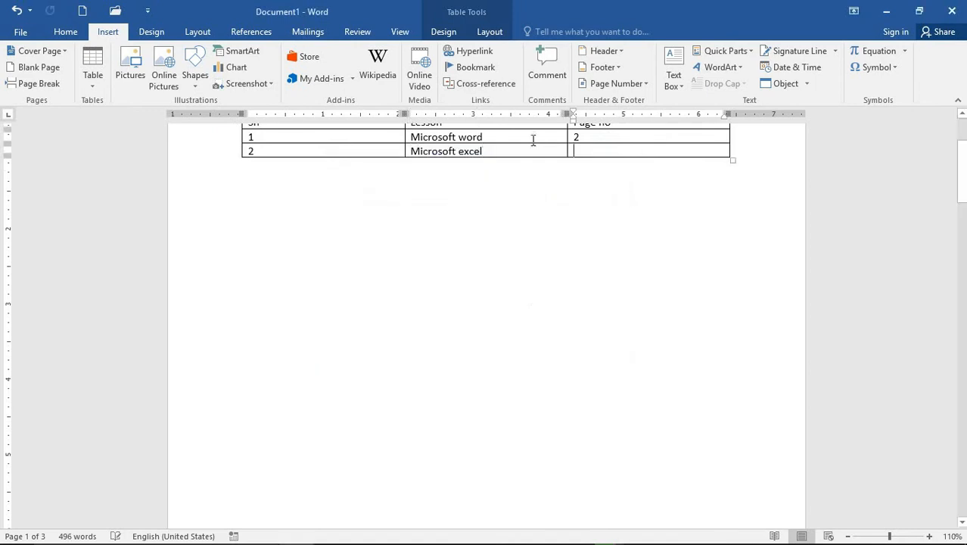
{"action": "left_click", "coordinate": [489, 88]}
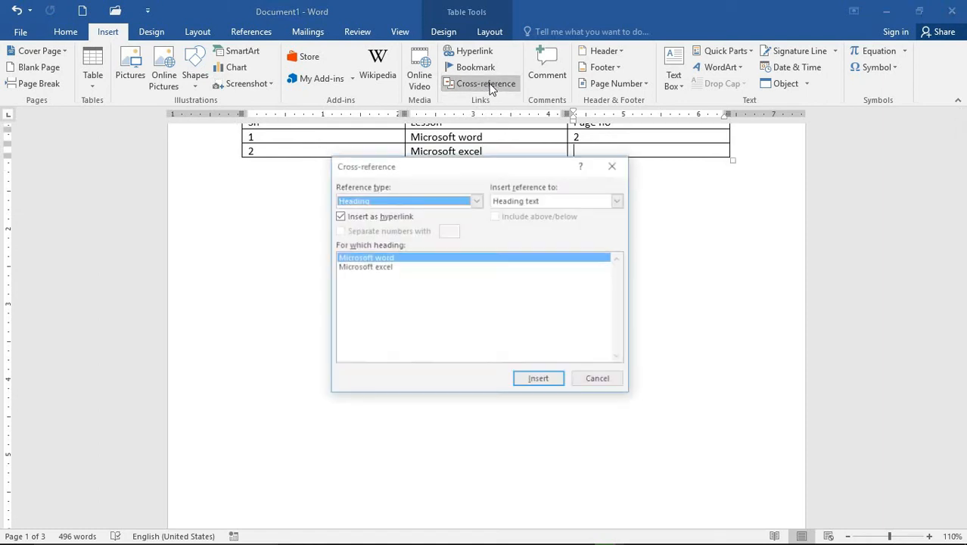
{"action": "left_click", "coordinate": [485, 268]}
{"action": "left_click", "coordinate": [618, 200]}
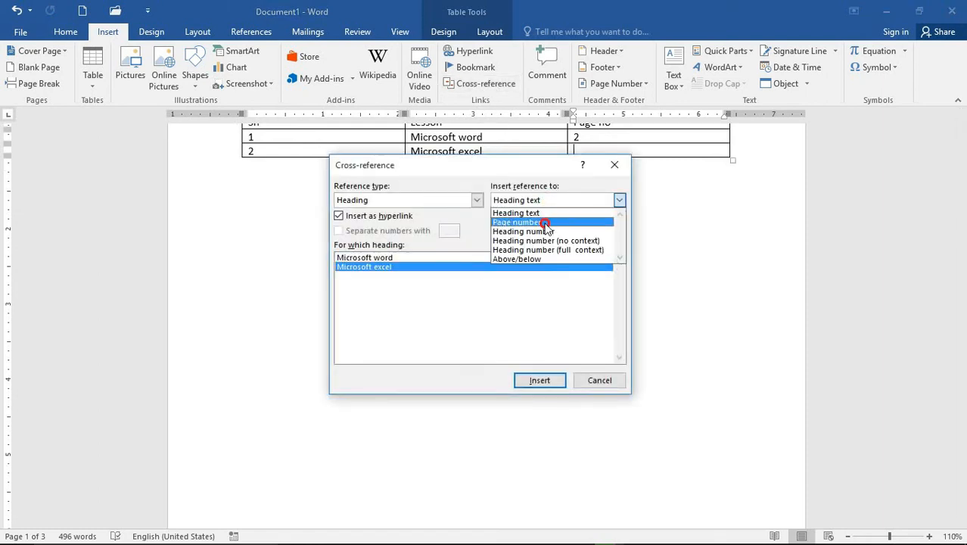
{"action": "left_click", "coordinate": [544, 221]}
{"action": "left_click", "coordinate": [539, 380]}
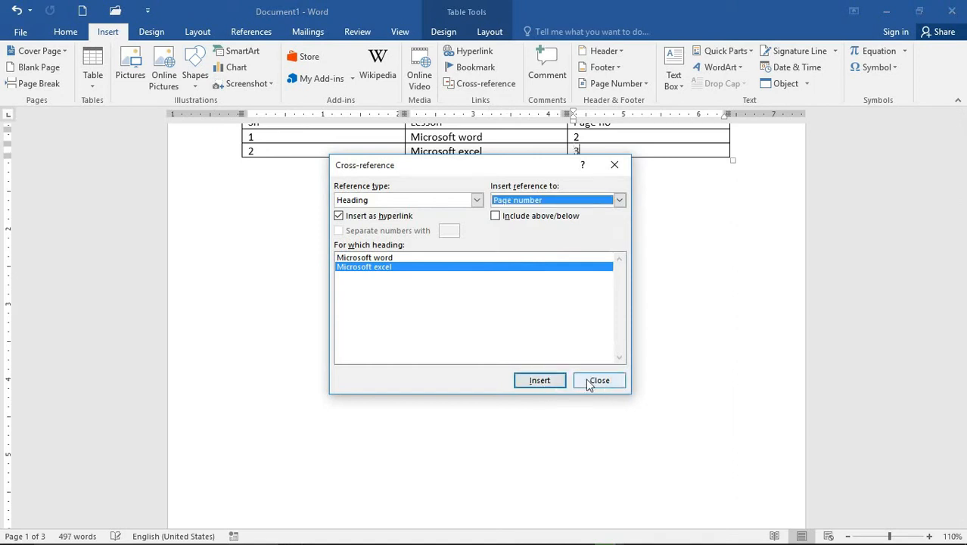
{"action": "left_click", "coordinate": [592, 382]}
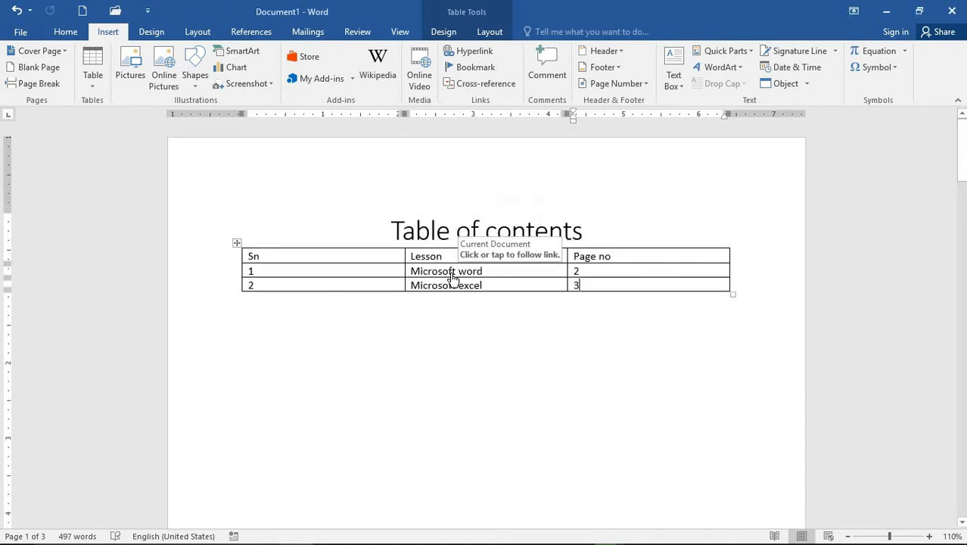
Follow the "Microsoft word" link in the table of contents to test it
{"action": "left_click", "coordinate": [450, 361]}
{"action": "scroll", "coordinate": [458, 359], "scroll_direction": "down", "scroll_amount": 1}
{"action": "scroll", "coordinate": [459, 359], "scroll_direction": "down", "scroll_amount": 2}
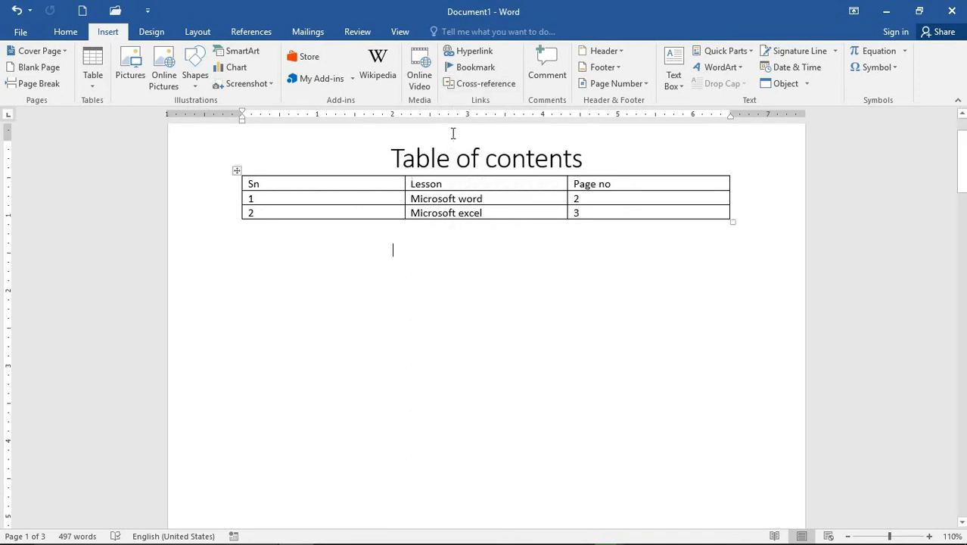
{"action": "left_click", "coordinate": [460, 199]}
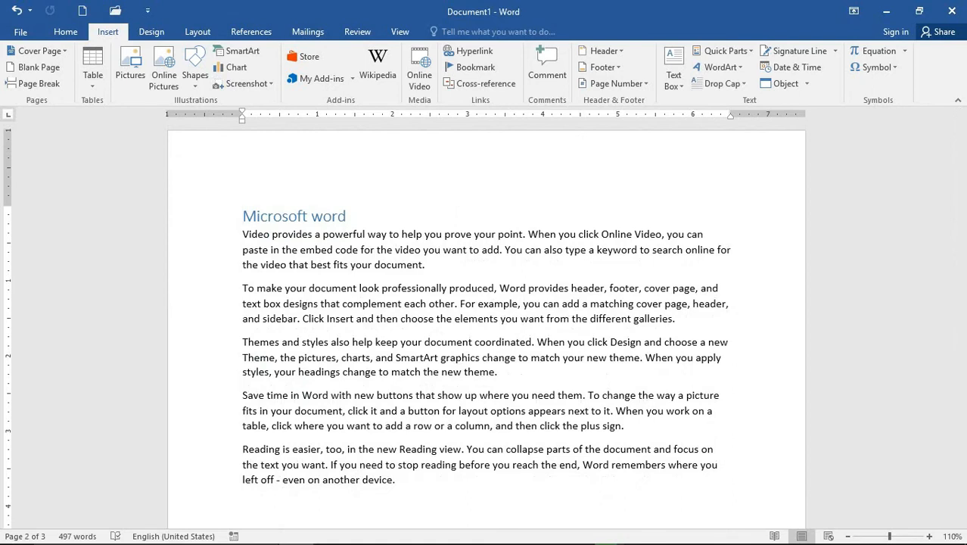
Return to the table of contents, test its "Microsoft excel" link, and go back to the table
{"action": "scroll", "coordinate": [535, 255], "scroll_direction": "up", "scroll_amount": 10}
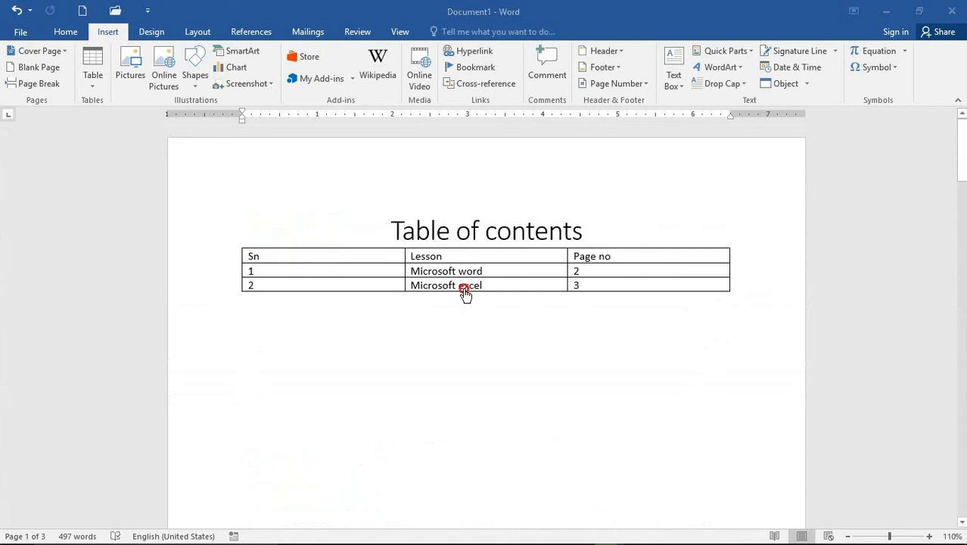
{"action": "left_click", "coordinate": [464, 291]}
{"action": "left_click", "coordinate": [464, 292], "text": "ctrl"}
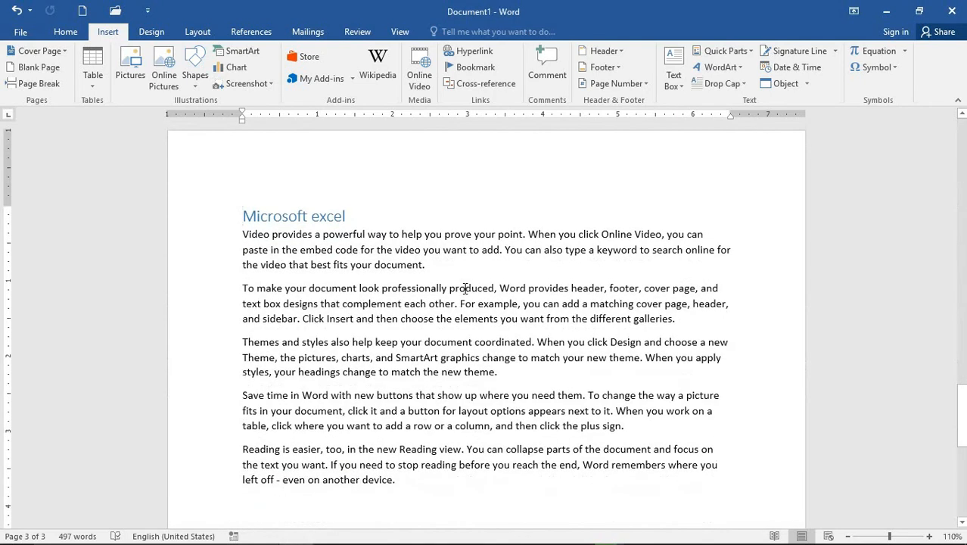
{"action": "scroll", "coordinate": [473, 283], "scroll_direction": "up", "scroll_amount": 15}
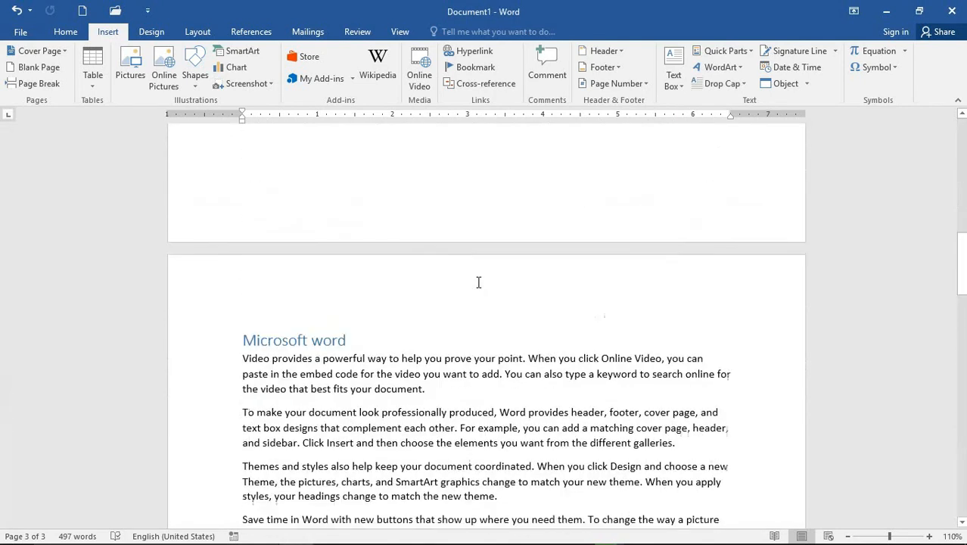
{"action": "scroll", "coordinate": [480, 276], "scroll_direction": "up", "scroll_amount": 6}
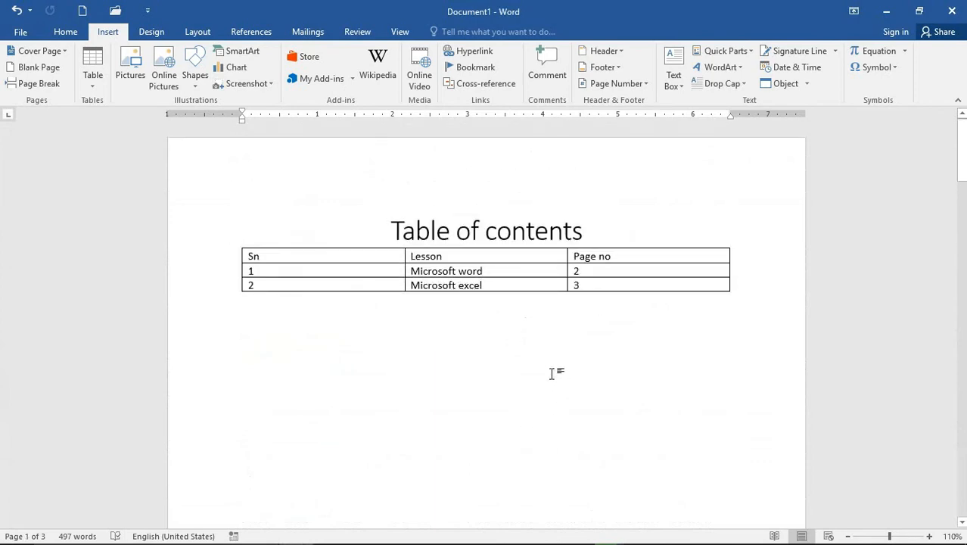
Add the comment "This is about microsoft word thank you." to the first paragraph under the "Microsoft word" heading and close it
{"action": "scroll", "coordinate": [498, 356], "scroll_direction": "down", "scroll_amount": 5}
{"action": "scroll", "coordinate": [498, 355], "scroll_direction": "down", "scroll_amount": 4}
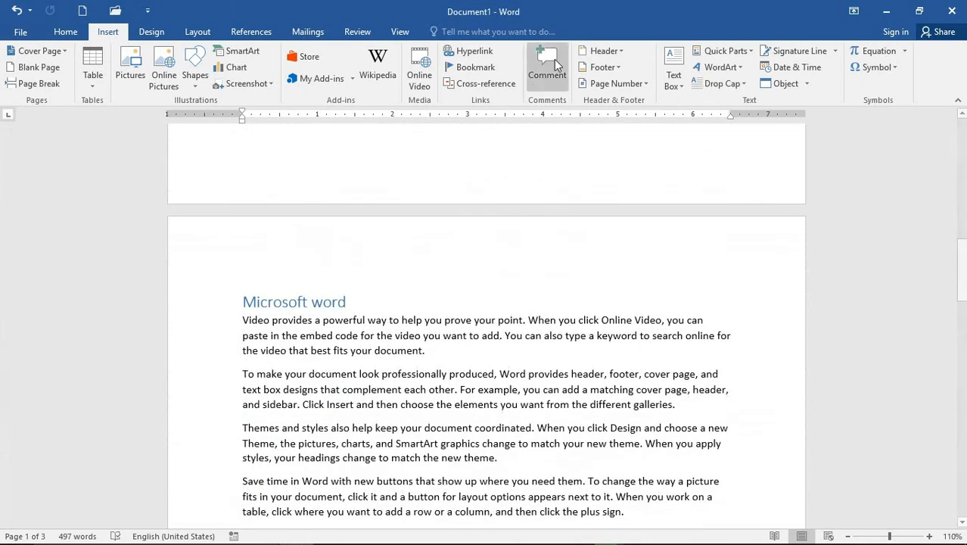
{"action": "scroll", "coordinate": [405, 301], "scroll_direction": "down", "scroll_amount": 2}
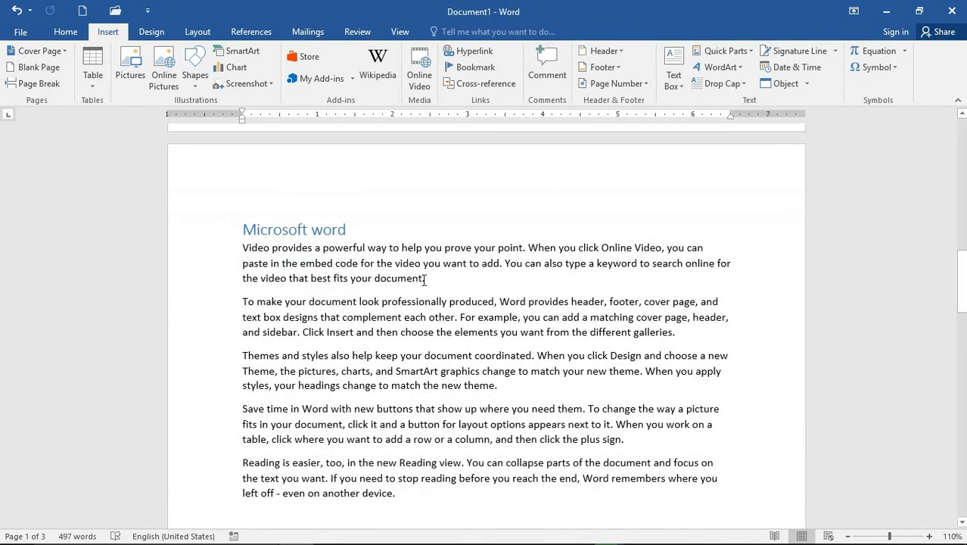
{"action": "left_click_drag", "start_coordinate": [425, 277], "coordinate": [242, 248]}
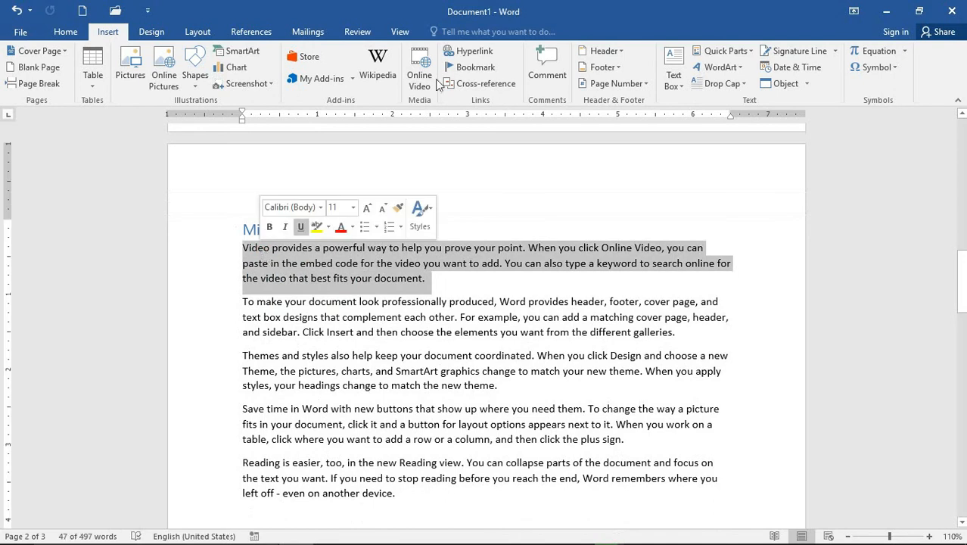
{"action": "left_click", "coordinate": [557, 74]}
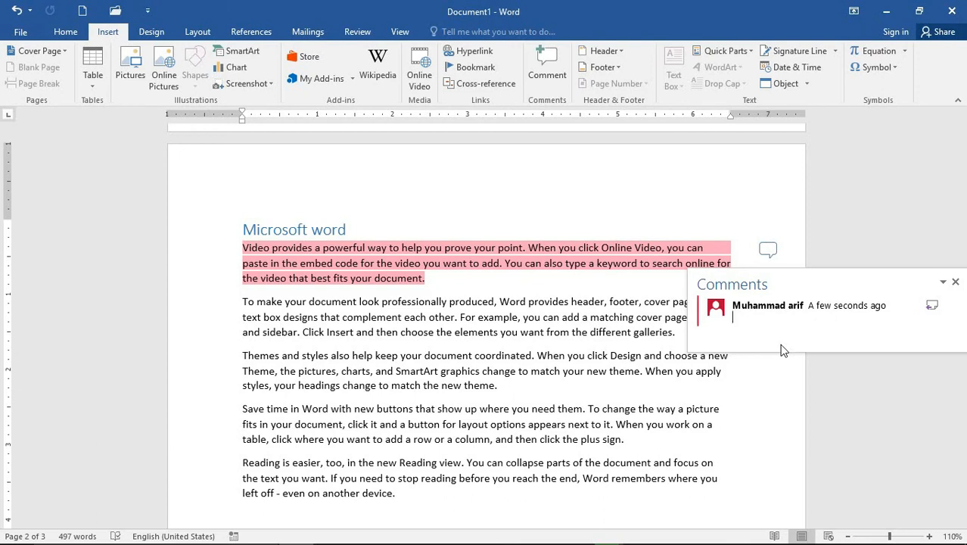
{"action": "type", "text": "th"}
{"action": "type", "text": "is "}
{"action": "type", "text": "is about micro"}
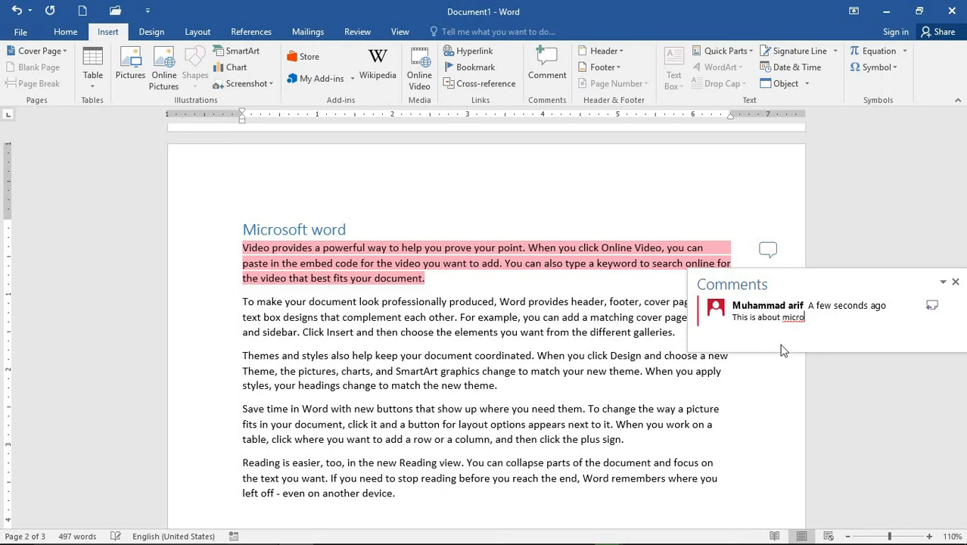
{"action": "type", "text": "soft soft word thank you."}
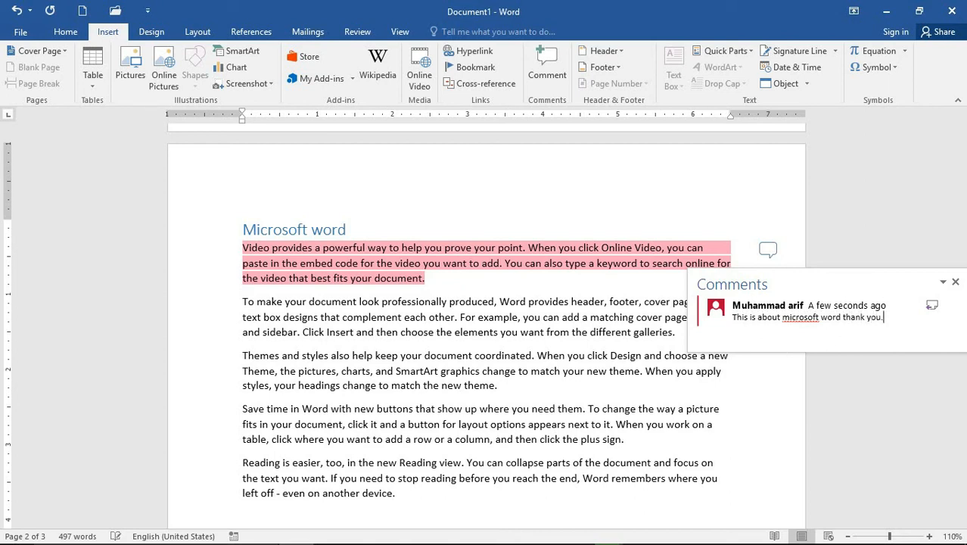
{"action": "key", "text": "Return"}
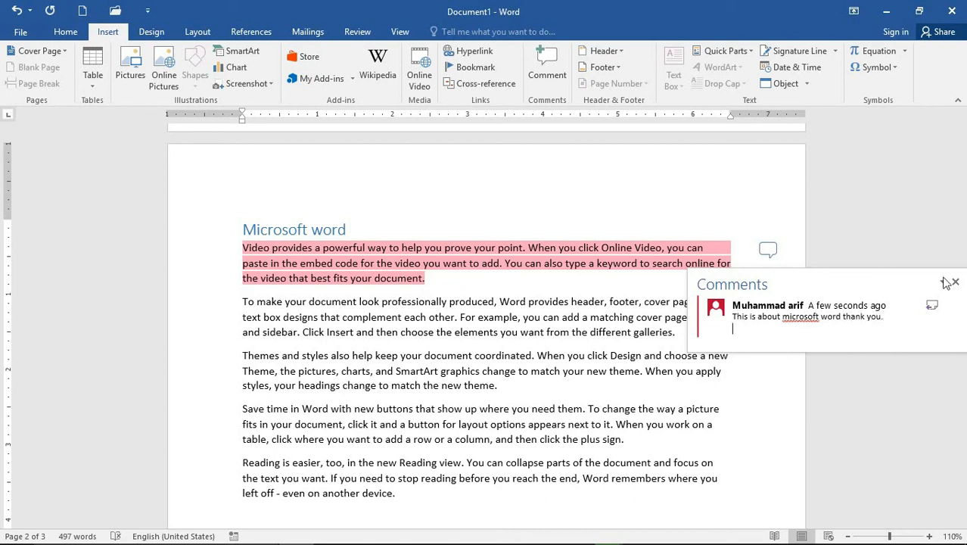
{"action": "left_click", "coordinate": [955, 281]}
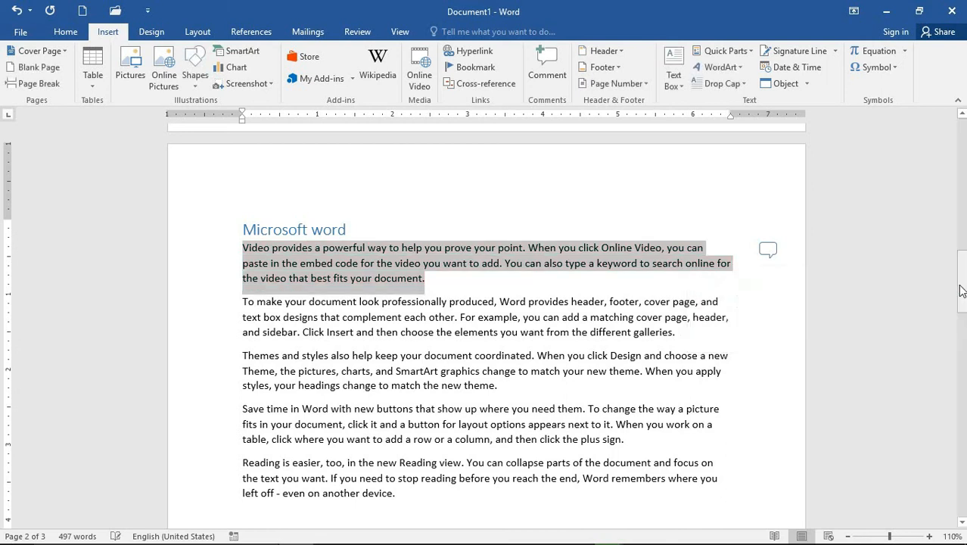
{"action": "left_click", "coordinate": [552, 232]}
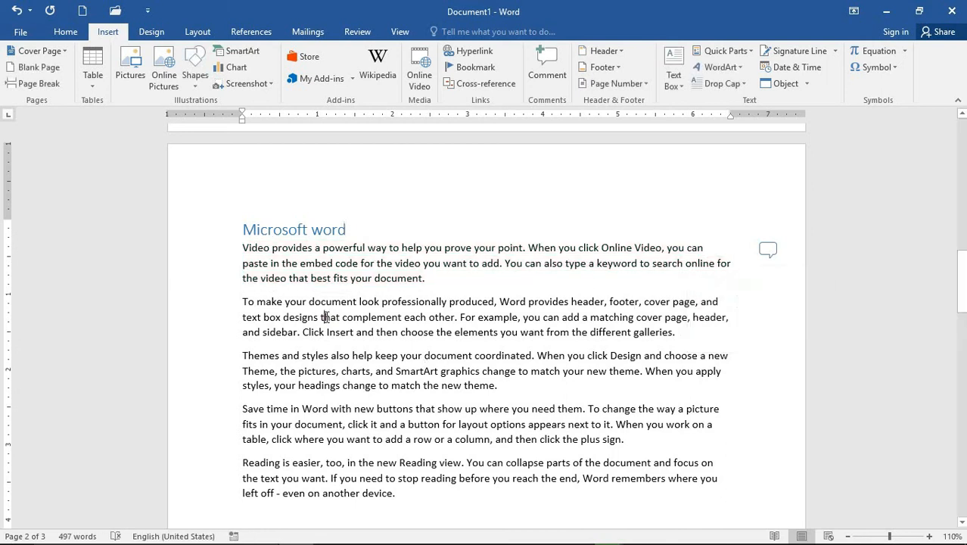
Reopen the comment on the first "Microsoft word" paragraph to review its text, and close it again
{"action": "left_click", "coordinate": [239, 248]}
{"action": "left_click_drag", "start_coordinate": [425, 279], "coordinate": [242, 247]}
{"action": "left_click", "coordinate": [630, 223]}
{"action": "left_click", "coordinate": [768, 250]}
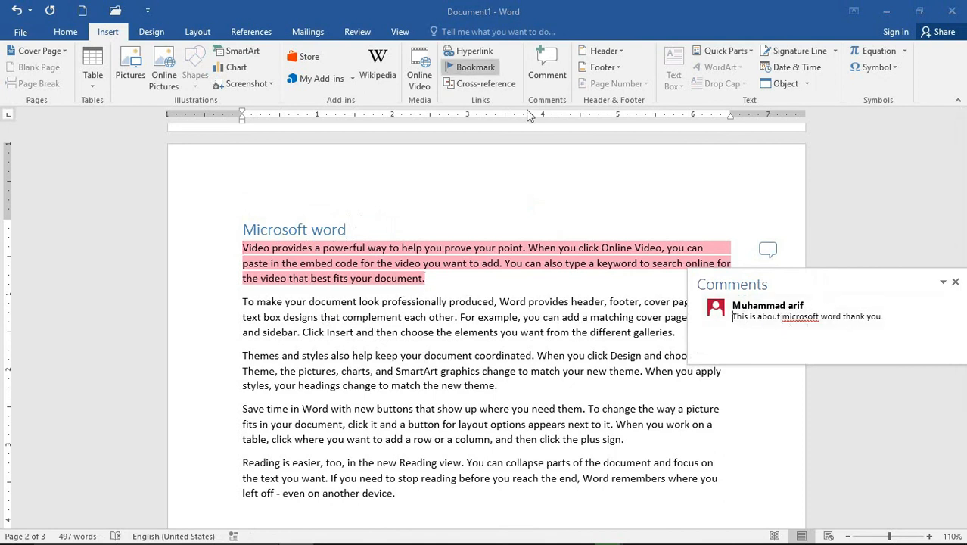
{"action": "scroll", "coordinate": [409, 421], "scroll_direction": "down", "scroll_amount": 4}
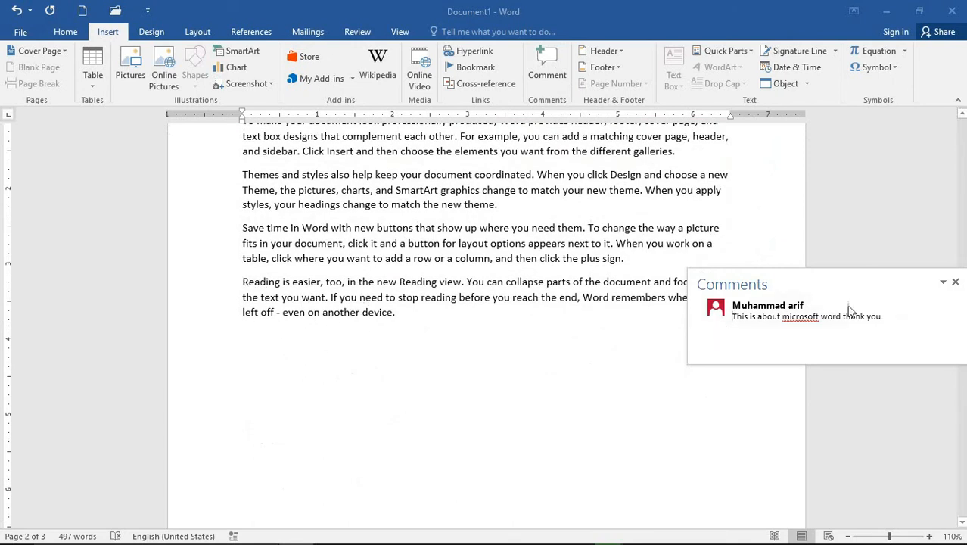
{"action": "left_click", "coordinate": [955, 282]}
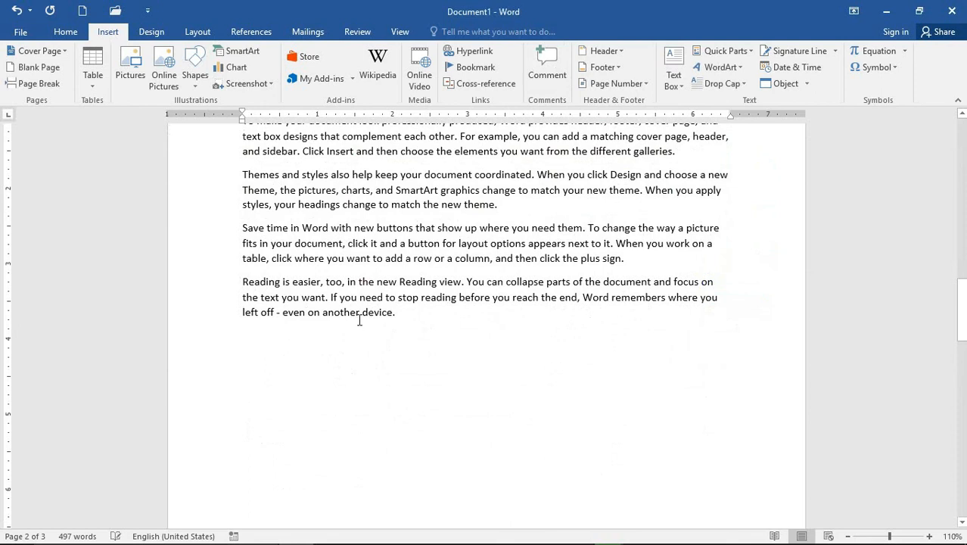
Add the comment "It is a machine" to the word "device" at the end of the Microsoft word section and close it
{"action": "left_click_drag", "start_coordinate": [363, 317], "coordinate": [393, 324]}
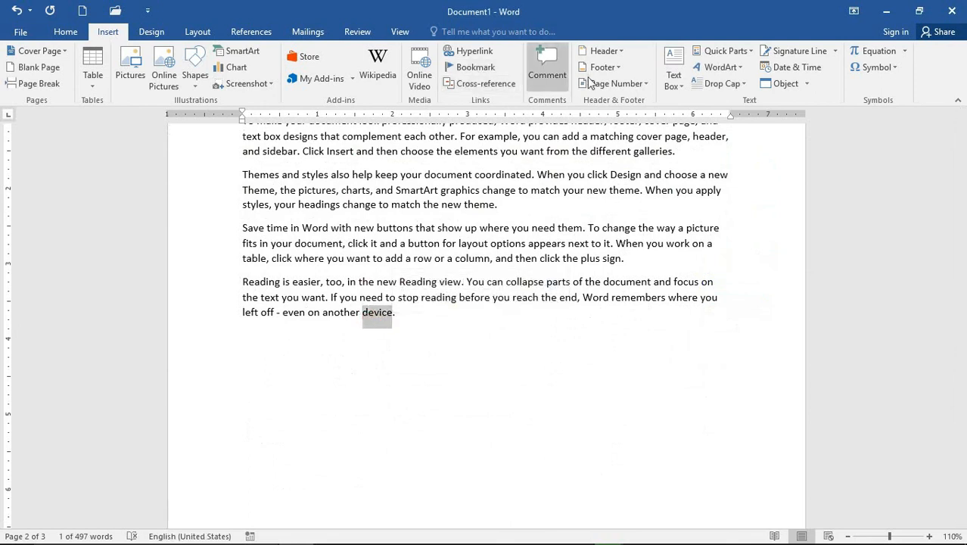
{"action": "left_click", "coordinate": [546, 68]}
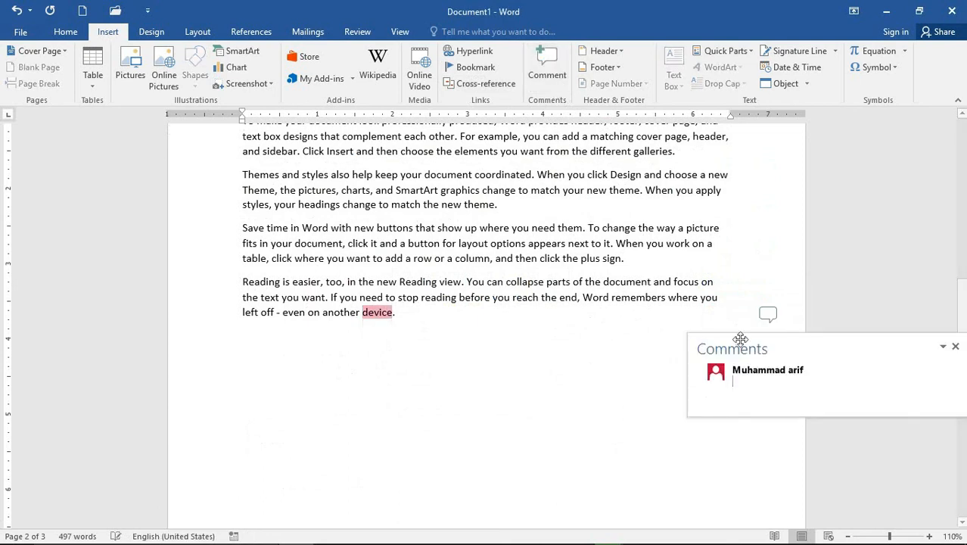
{"action": "type", "text": "i"}
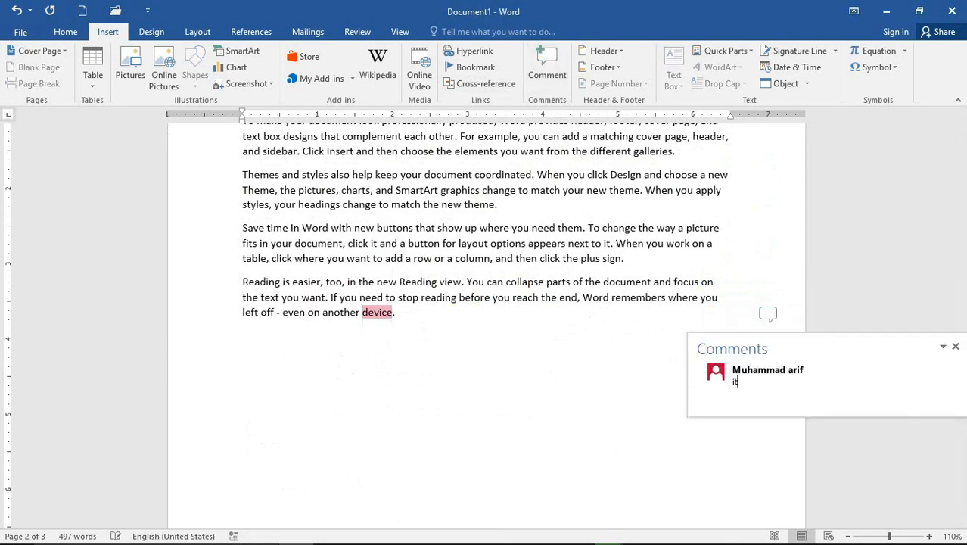
{"action": "type", "text": "t is a machine"}
{"action": "key", "text": "Return"}
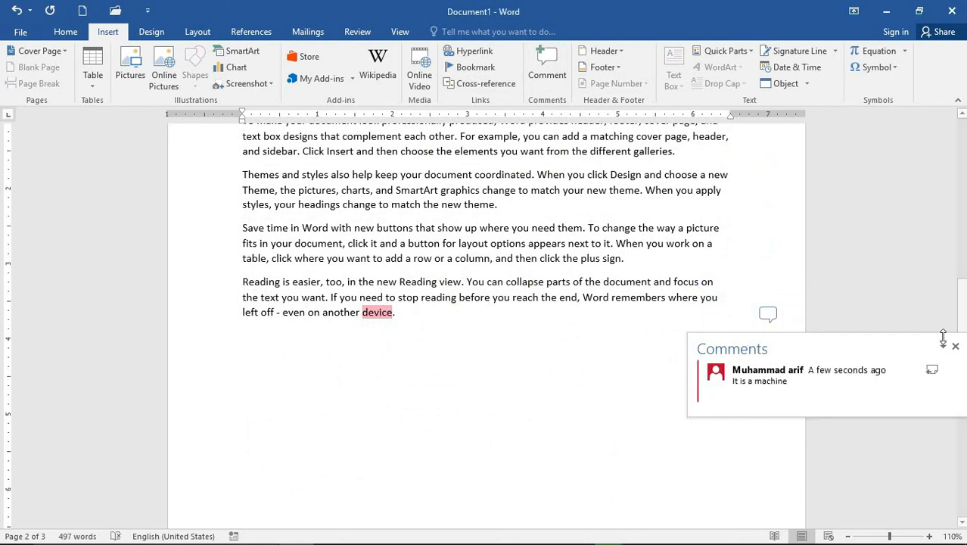
{"action": "left_click", "coordinate": [957, 349]}
{"action": "left_click", "coordinate": [393, 337]}
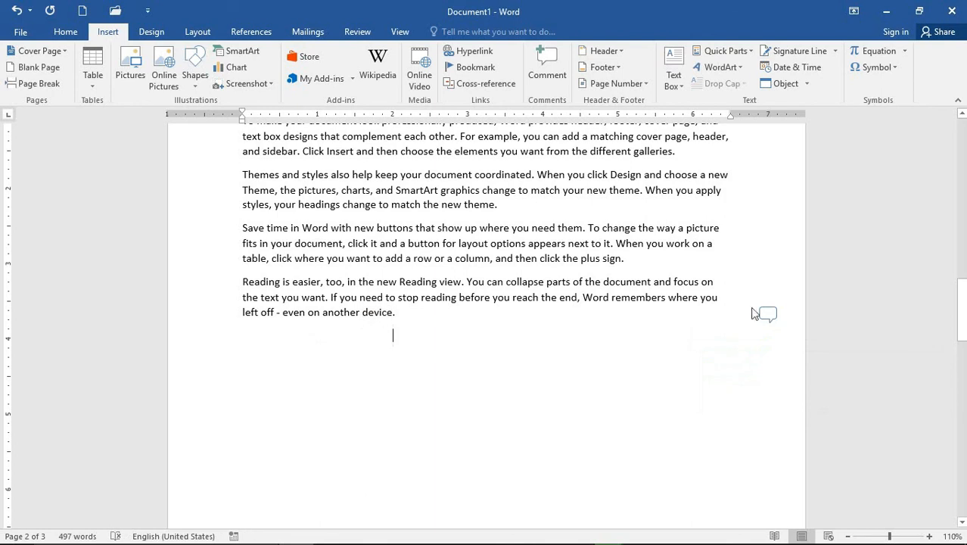
Reopen the comment attached to the word "device" to review its text
{"action": "left_click", "coordinate": [768, 314]}
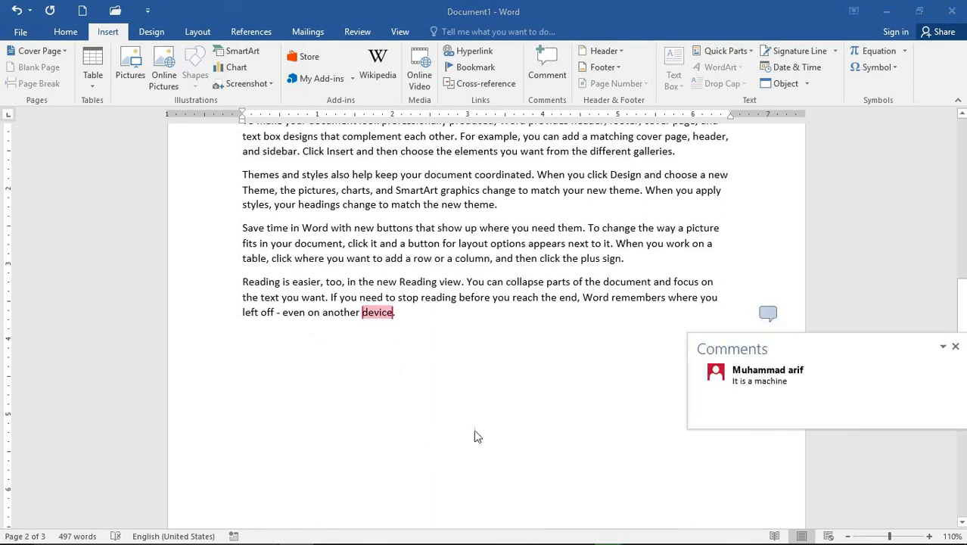
{"action": "scroll", "coordinate": [430, 227], "scroll_direction": "up", "scroll_amount": 5}
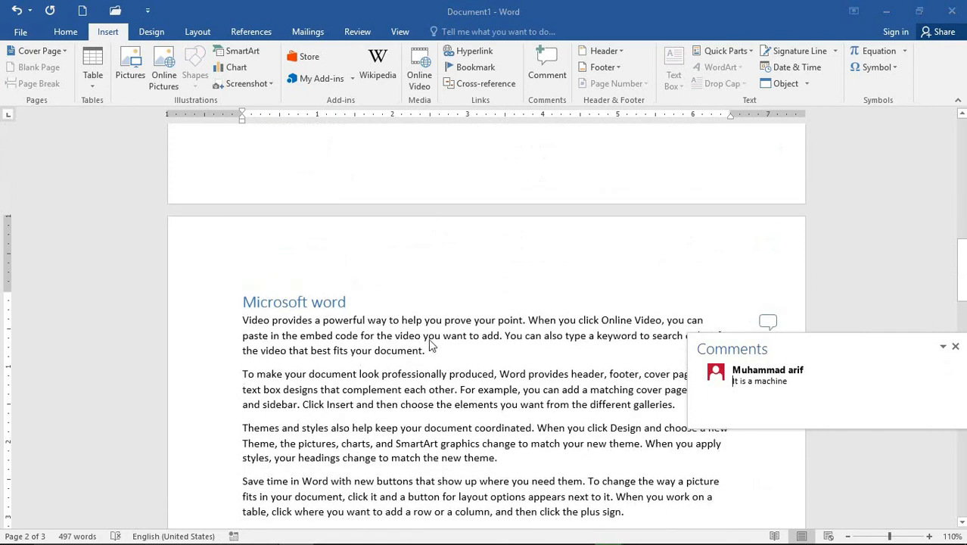
{"action": "scroll", "coordinate": [447, 284], "scroll_direction": "up", "scroll_amount": 2}
{"action": "scroll", "coordinate": [447, 283], "scroll_direction": "up", "scroll_amount": 3}
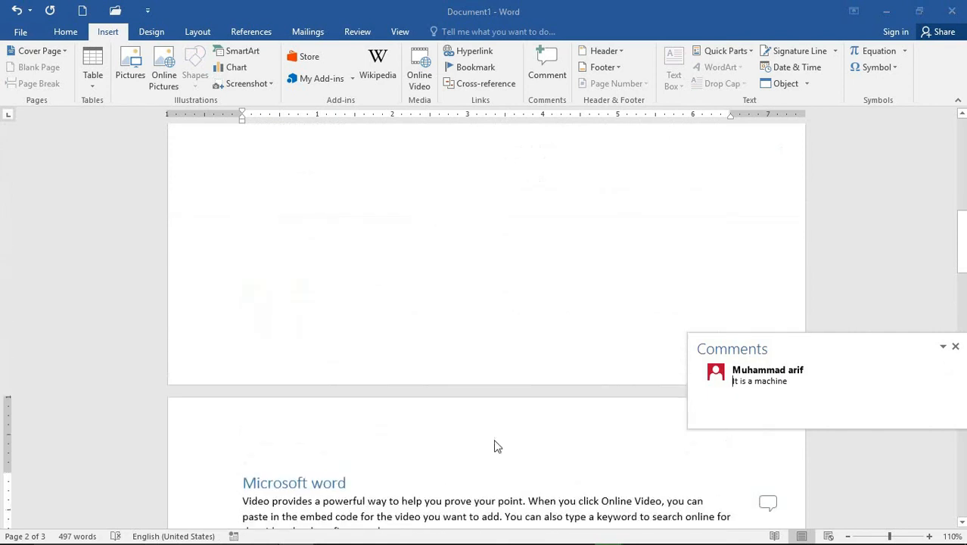